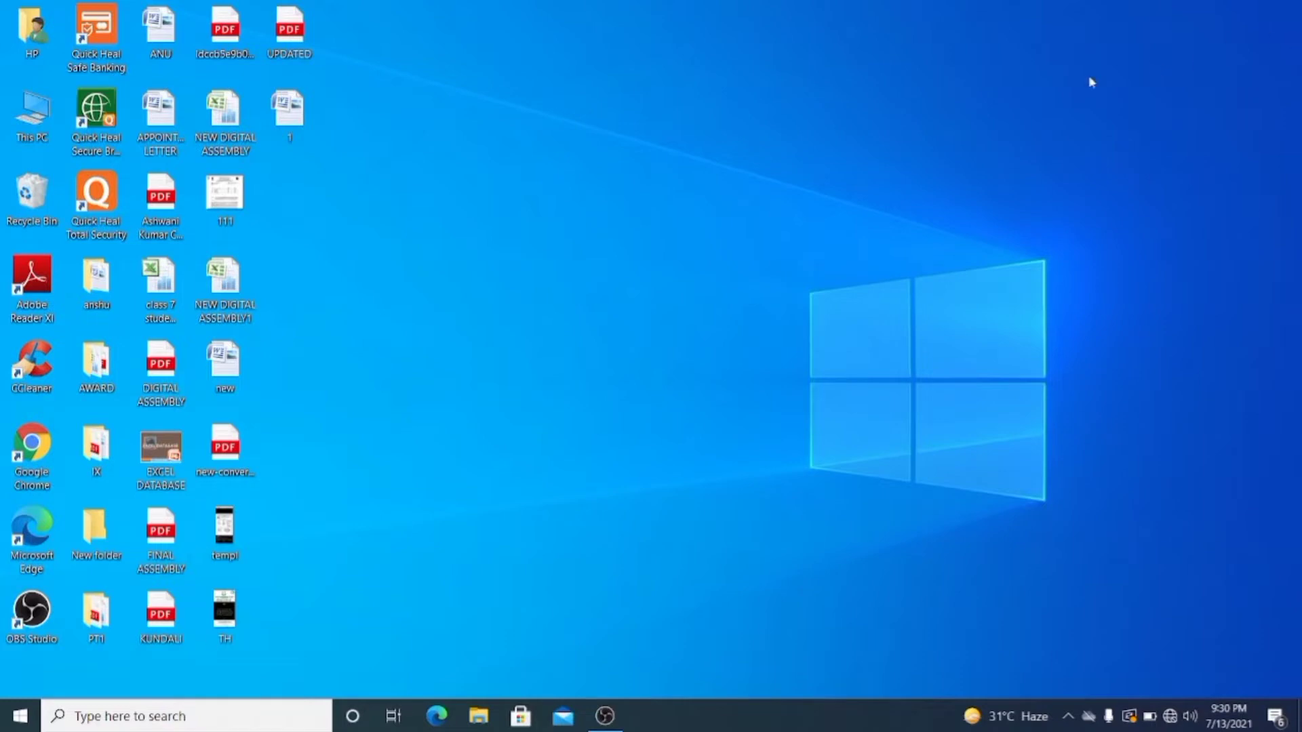
Launch Word 2007 through the Run box with WINWORD, then close the blank Document1
right_click(15, 721)
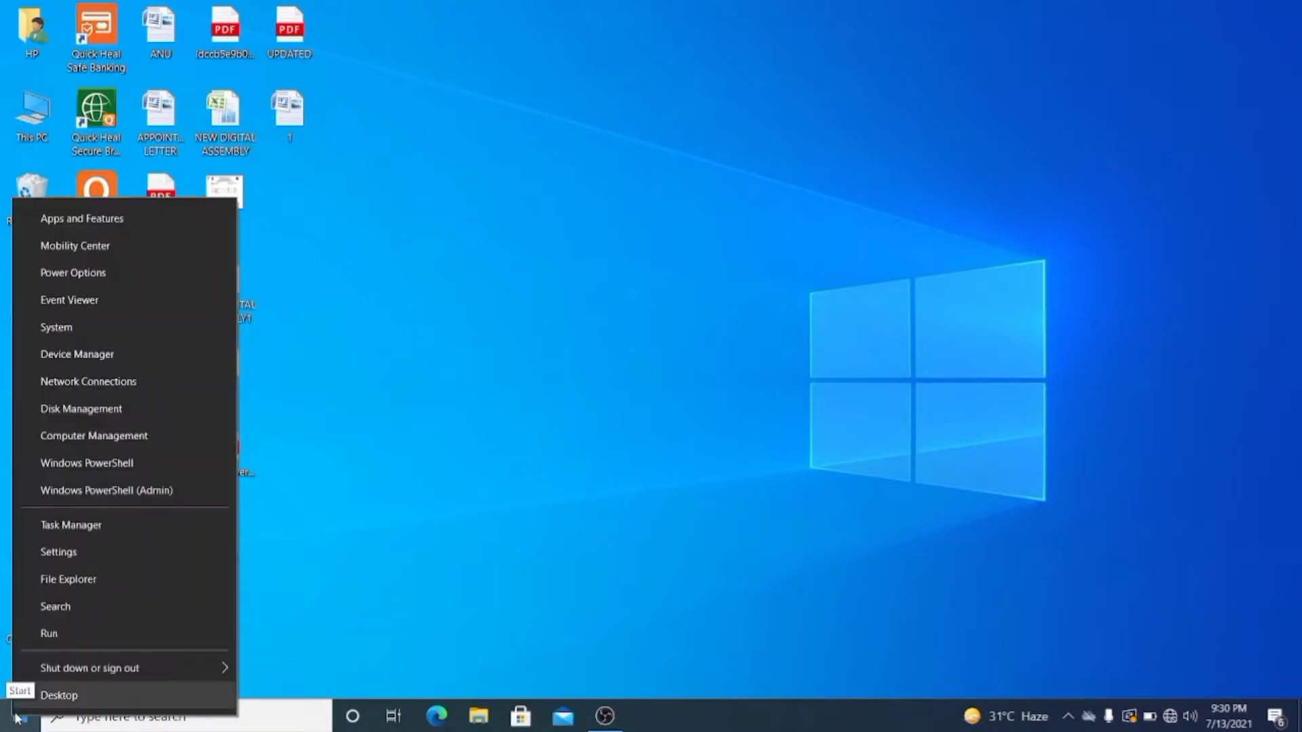
left_click(49, 633)
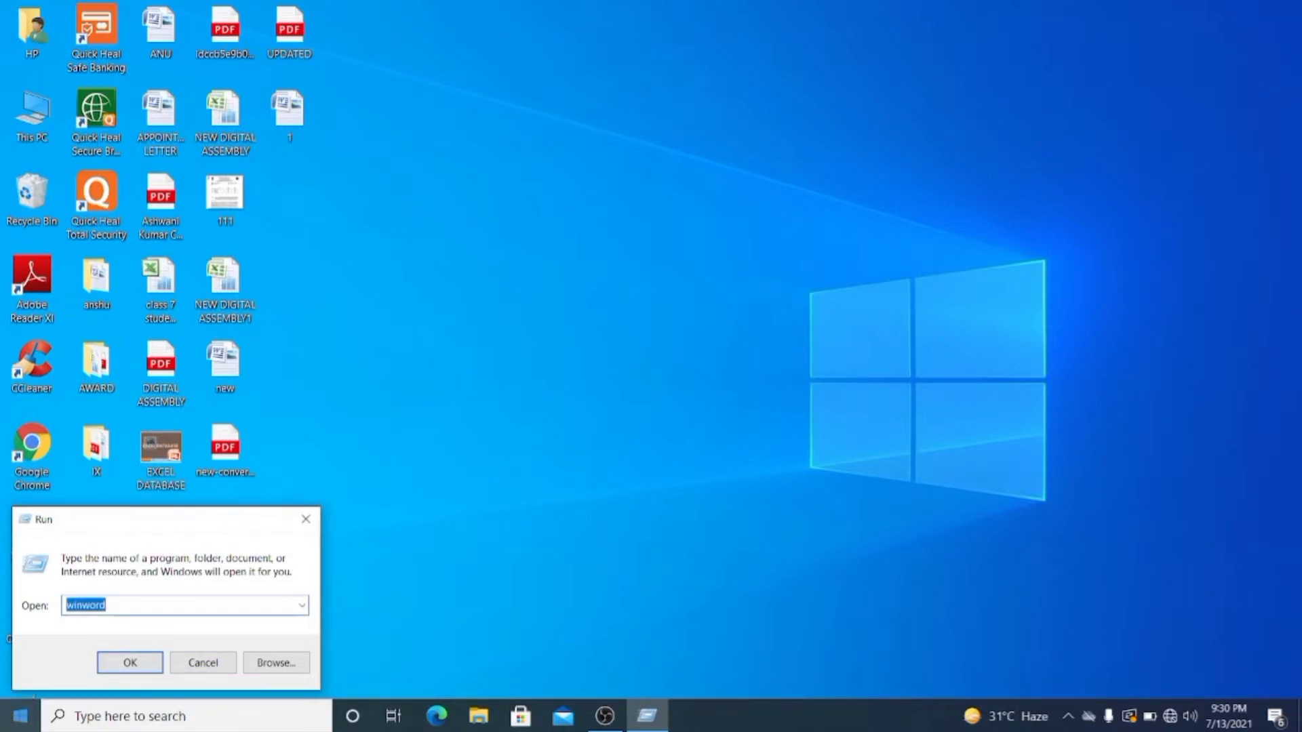
type("WINW")
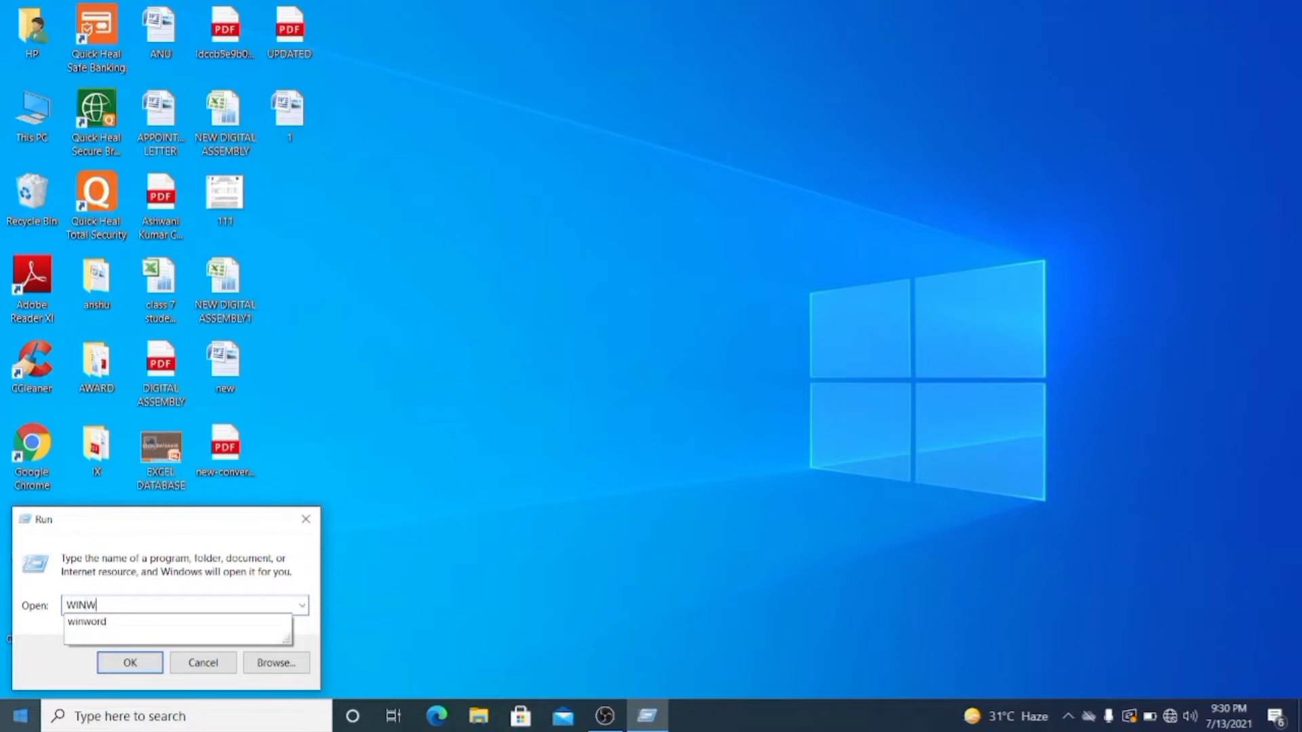
type("ORD")
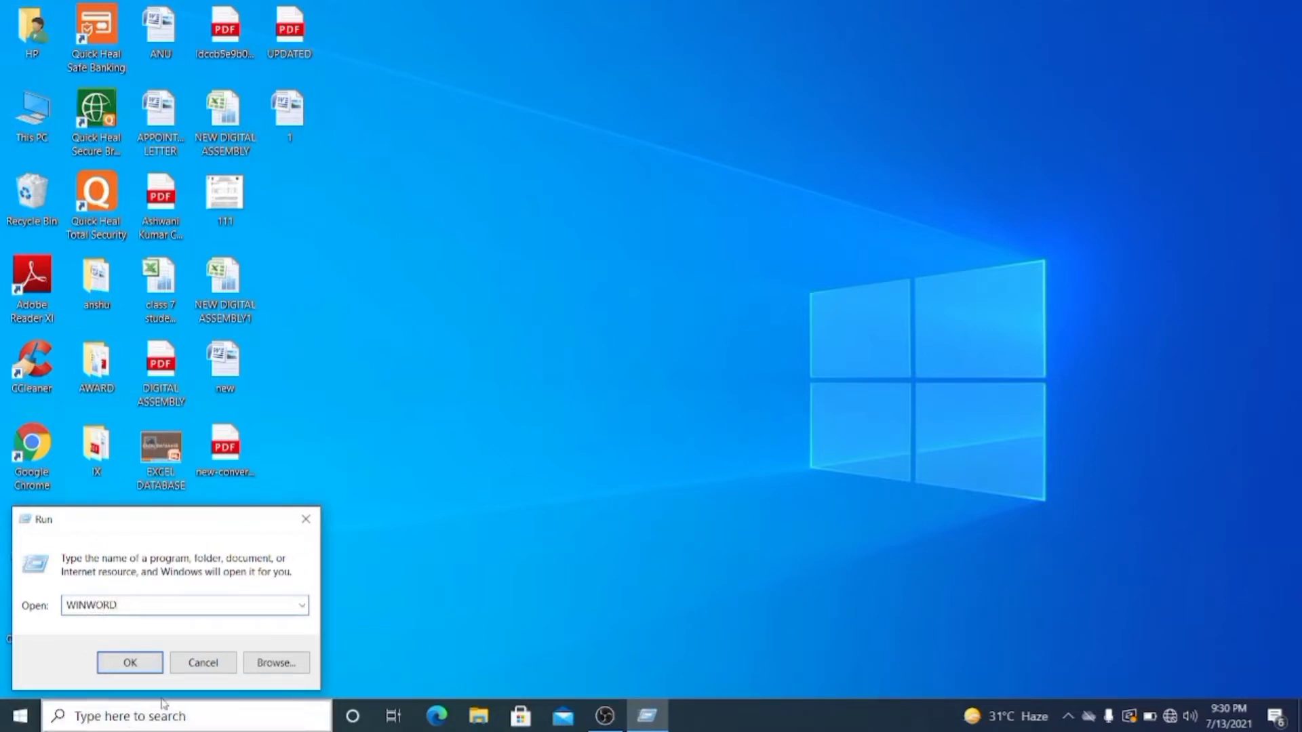
left_click(130, 662)
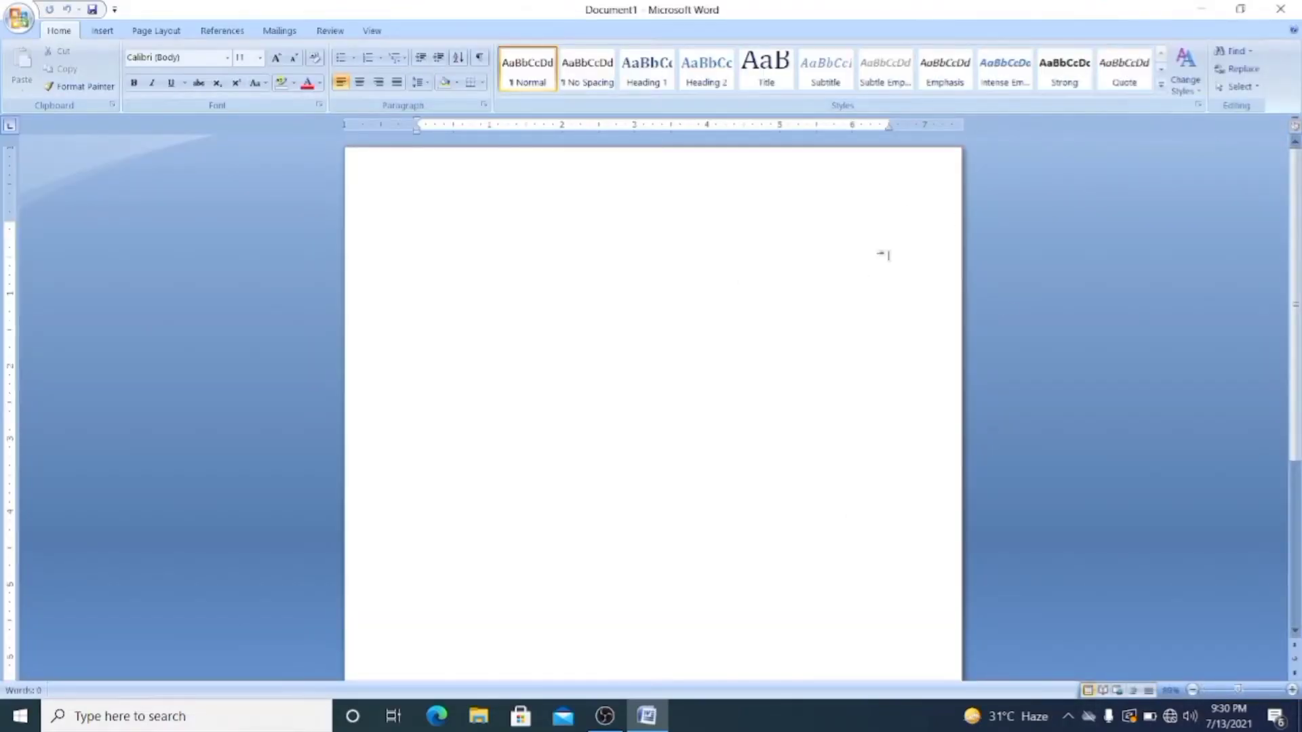
left_click(1280, 9)
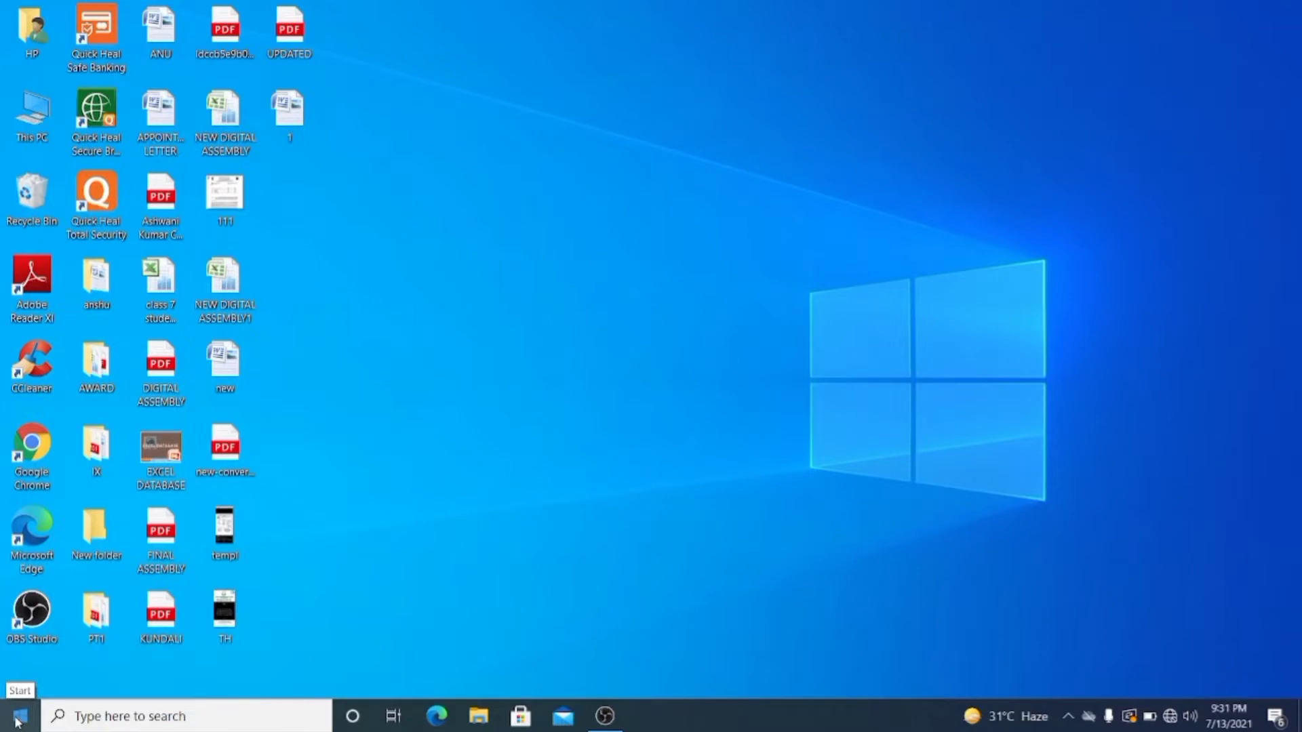
Start Microsoft Office Word 2007 from the Start menu's Microsoft Office folder
left_click(18, 722)
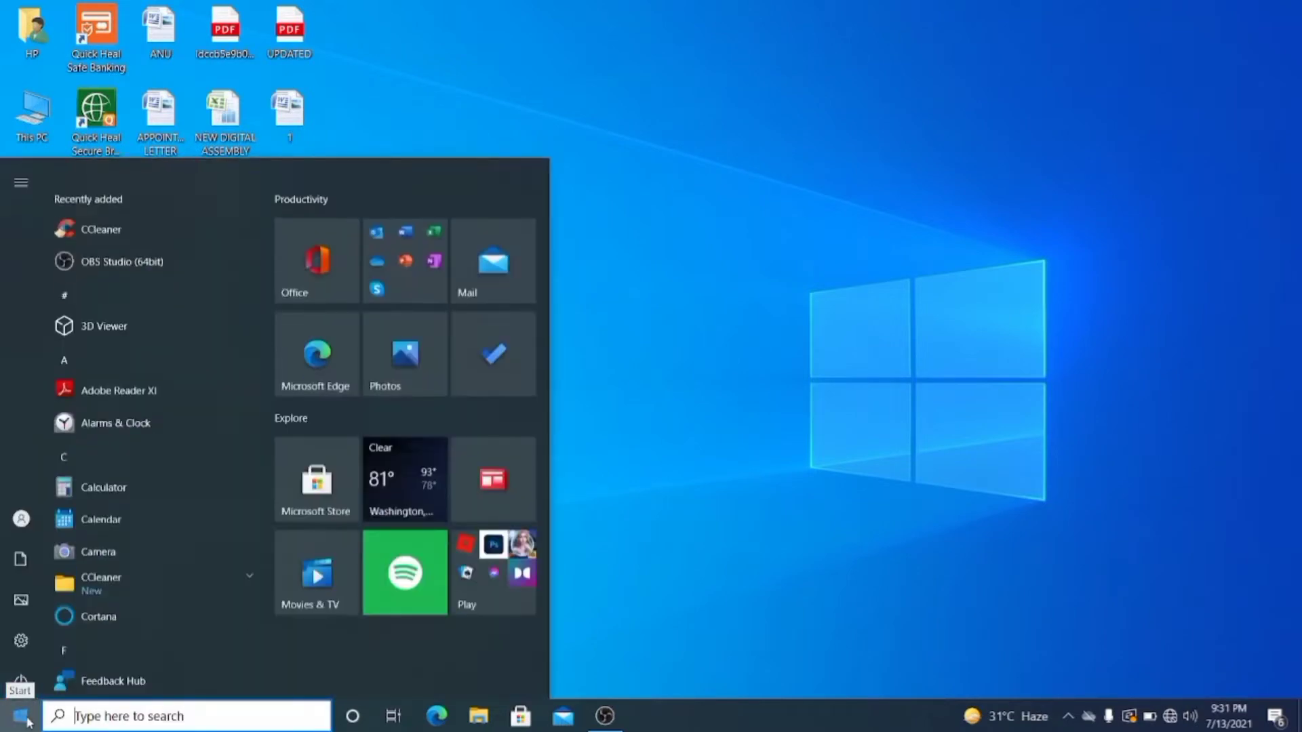
scroll(112, 337, "down", 1)
scroll(112, 337, "down", 5)
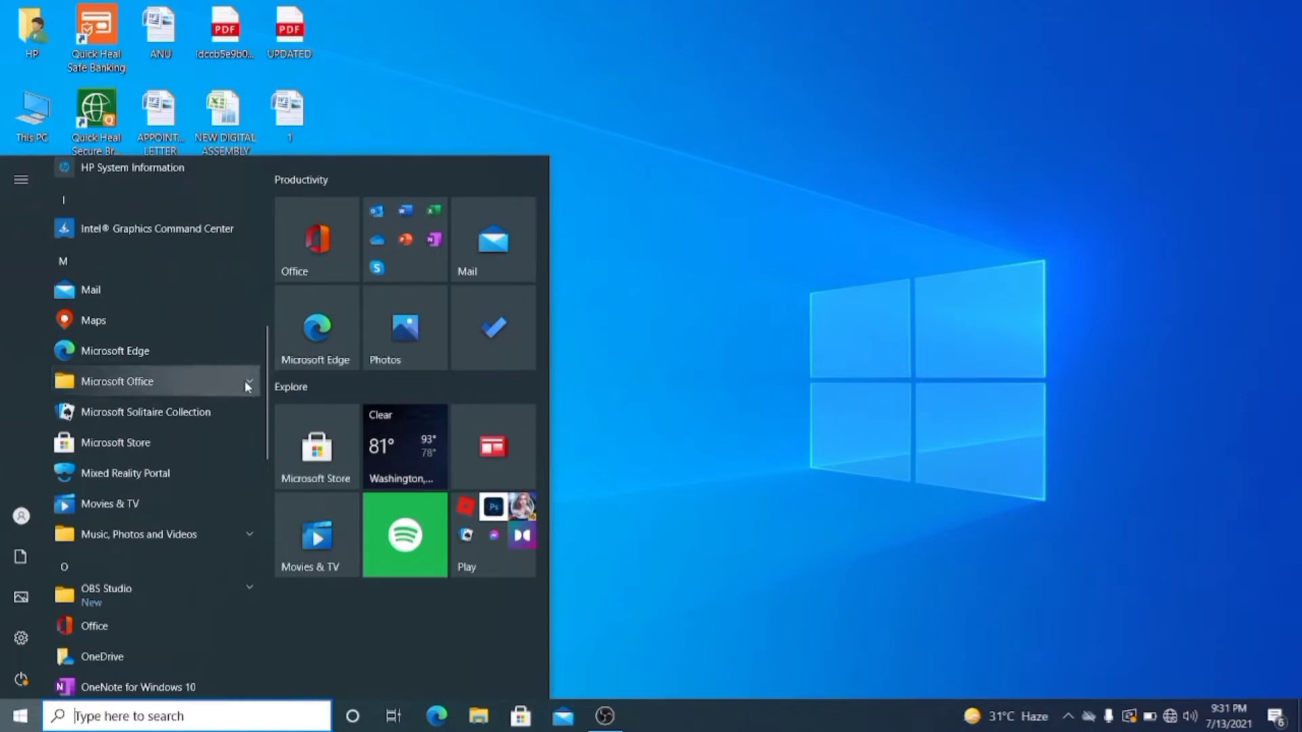
left_click(242, 376)
scroll(192, 564, "down", 3)
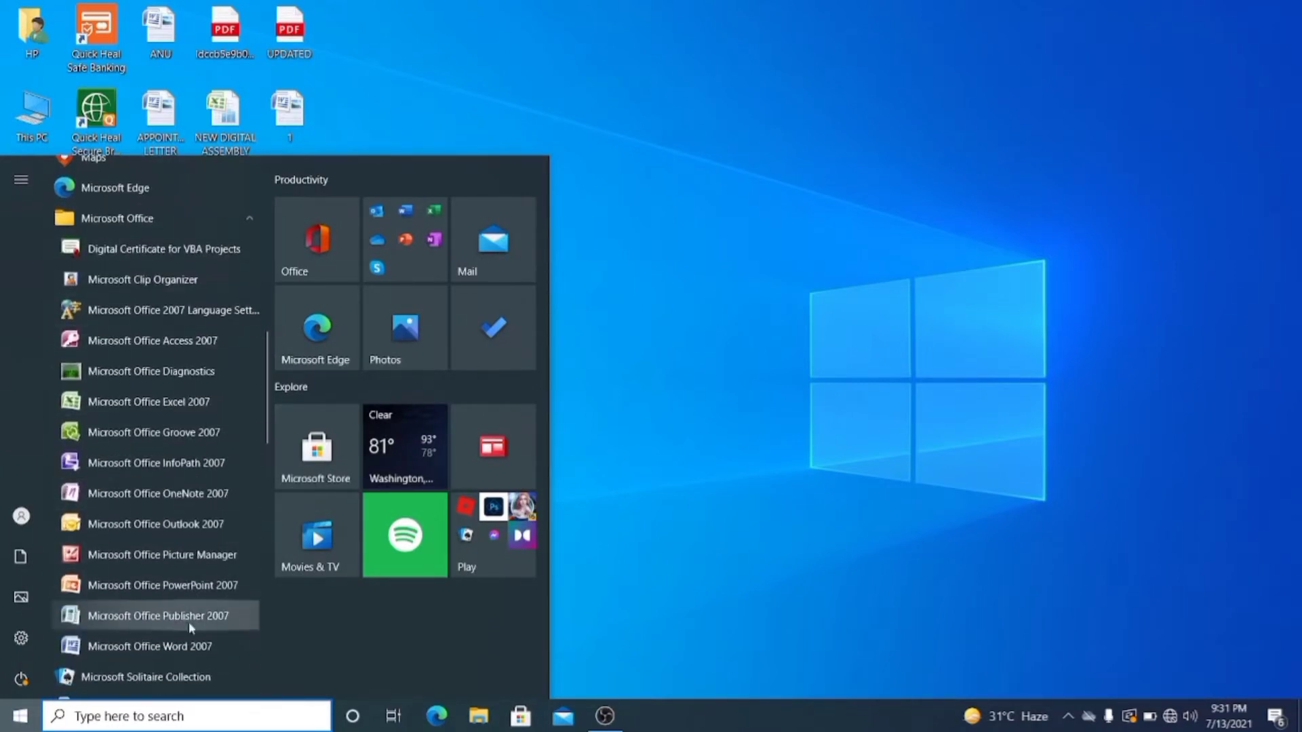
left_click(189, 648)
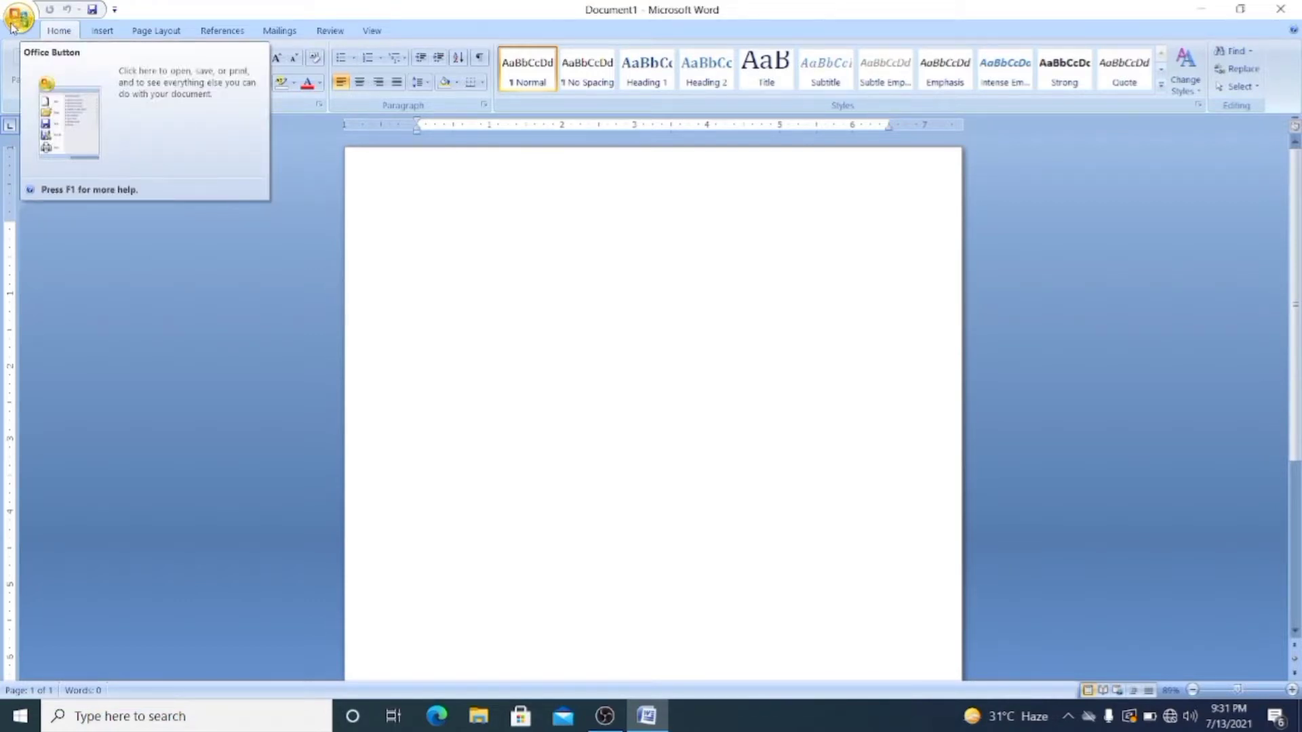
left_click(15, 20)
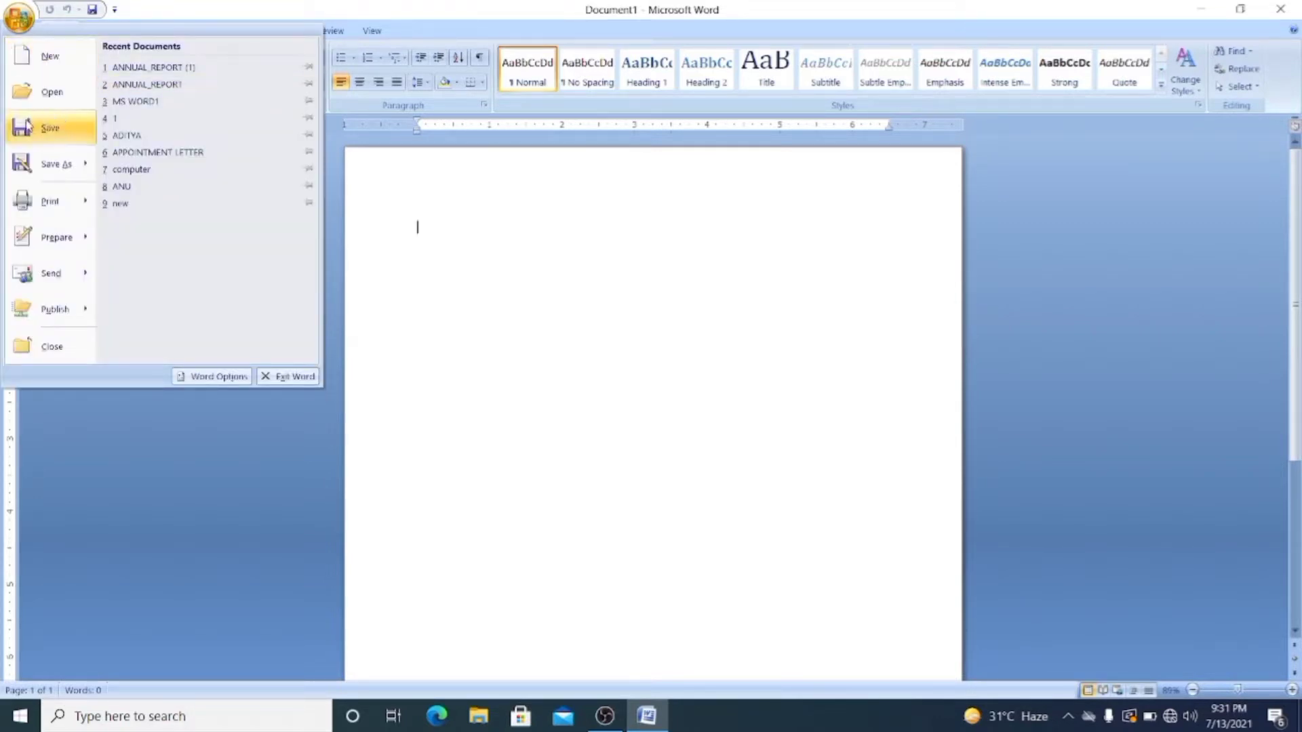
mouse_move(54, 164)
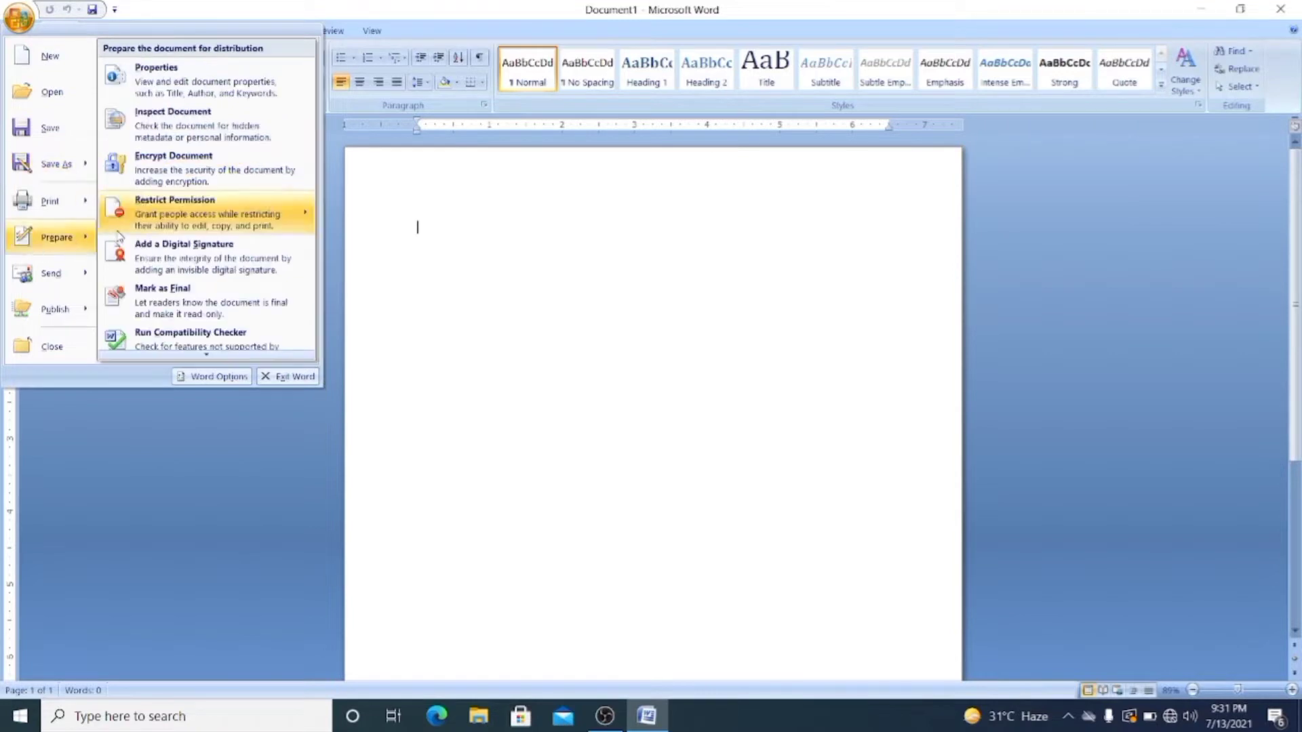
mouse_move(84, 316)
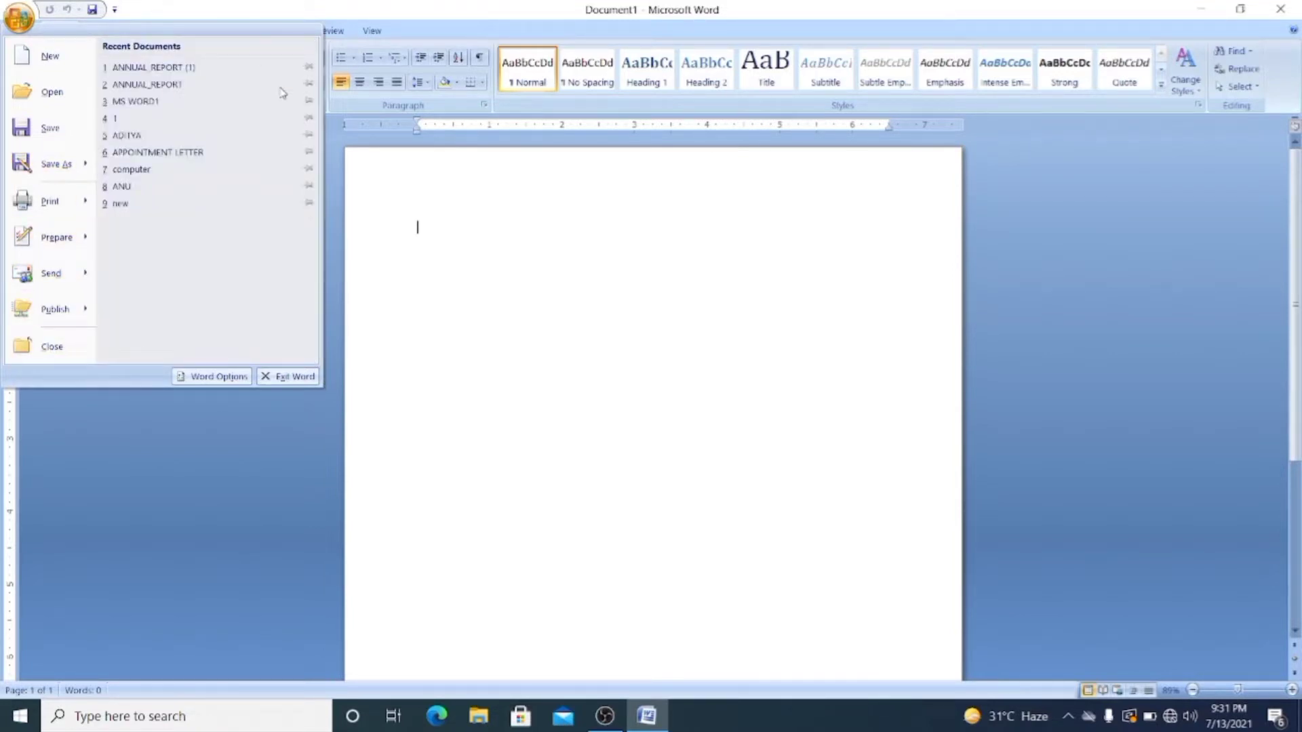
left_click(557, 361)
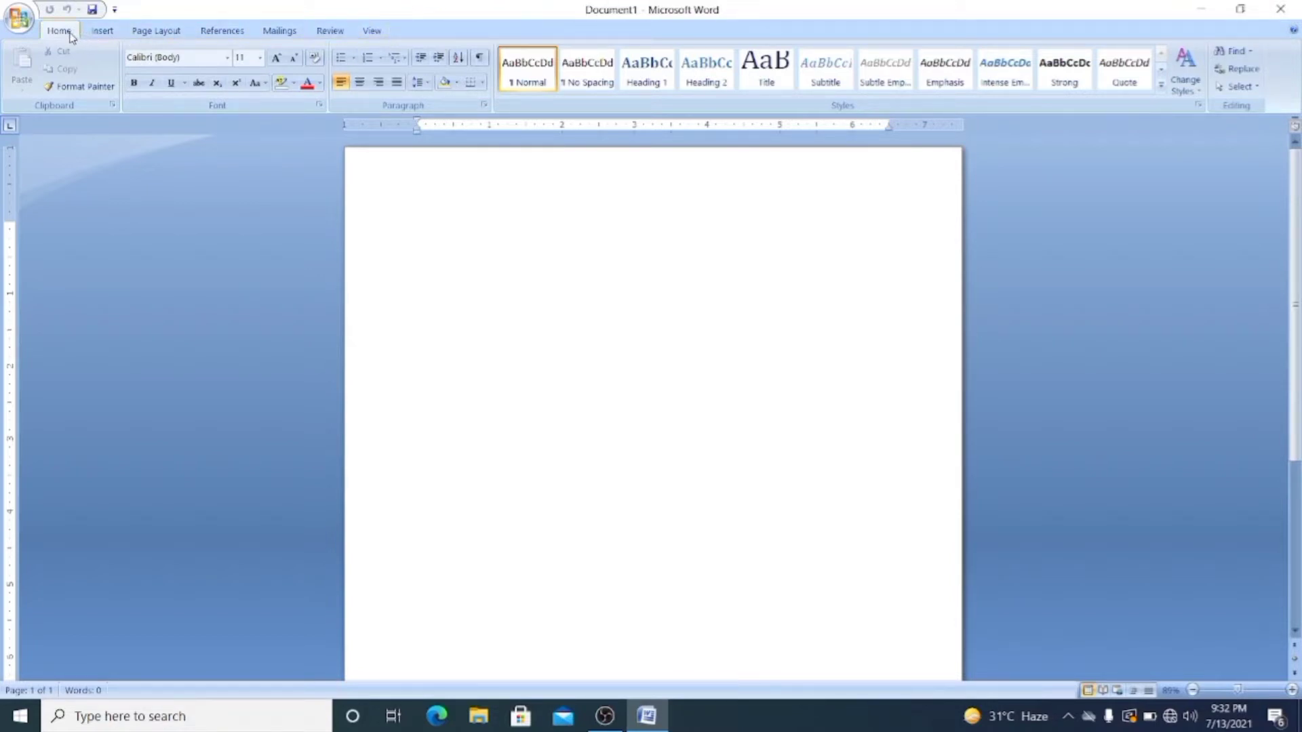
left_click(157, 35)
left_click(230, 34)
left_click(278, 34)
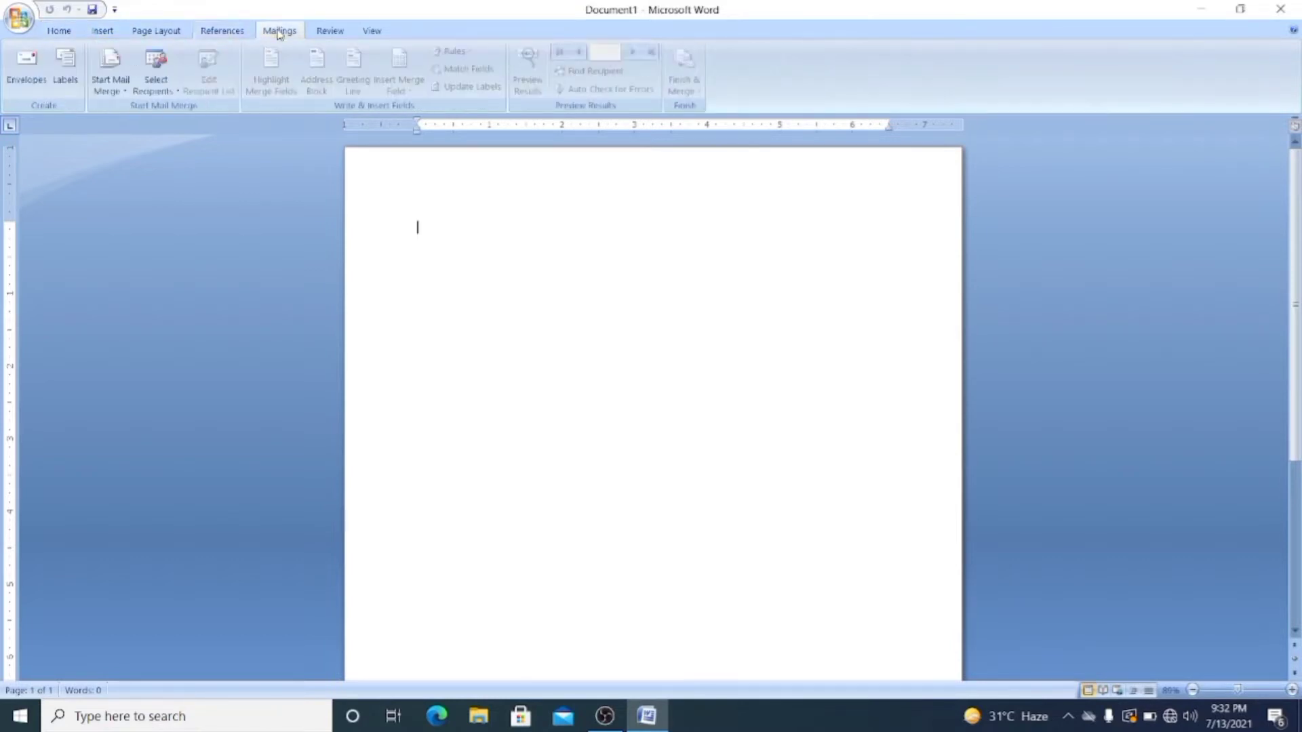
left_click(66, 31)
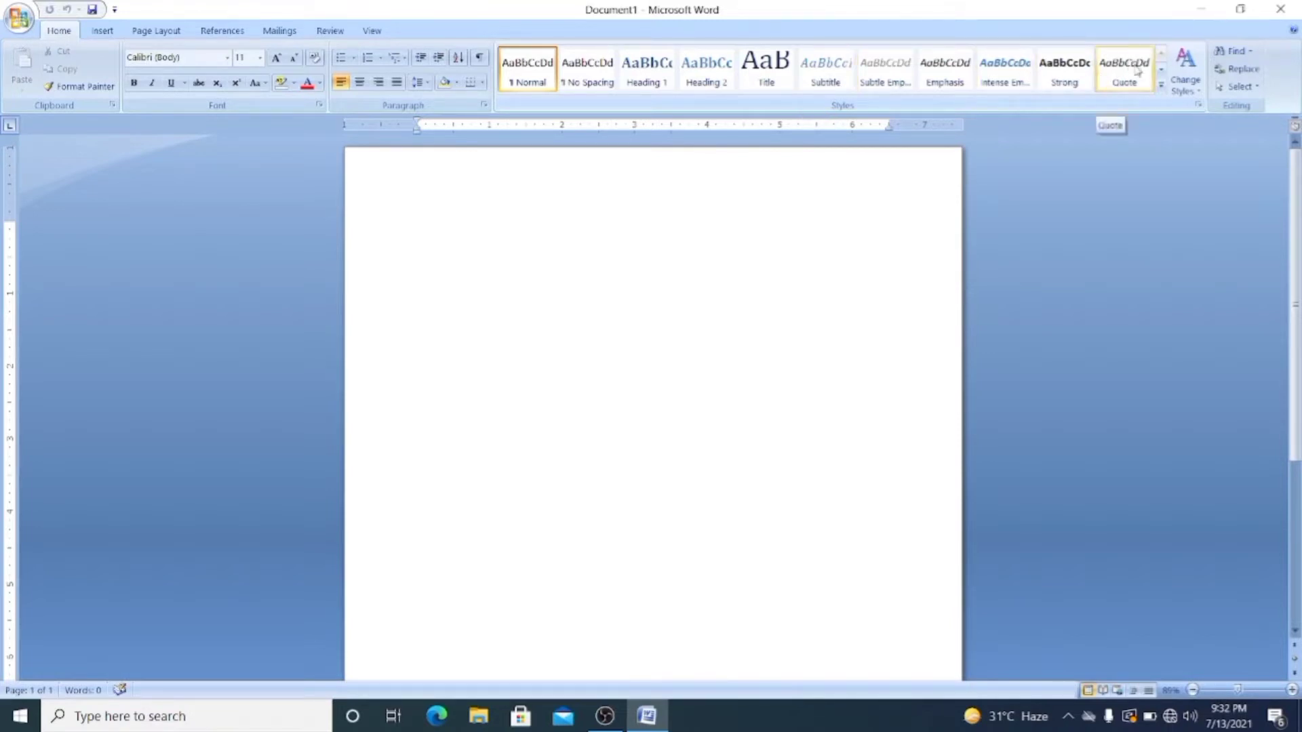
left_click(151, 82)
key("ctrl+i")
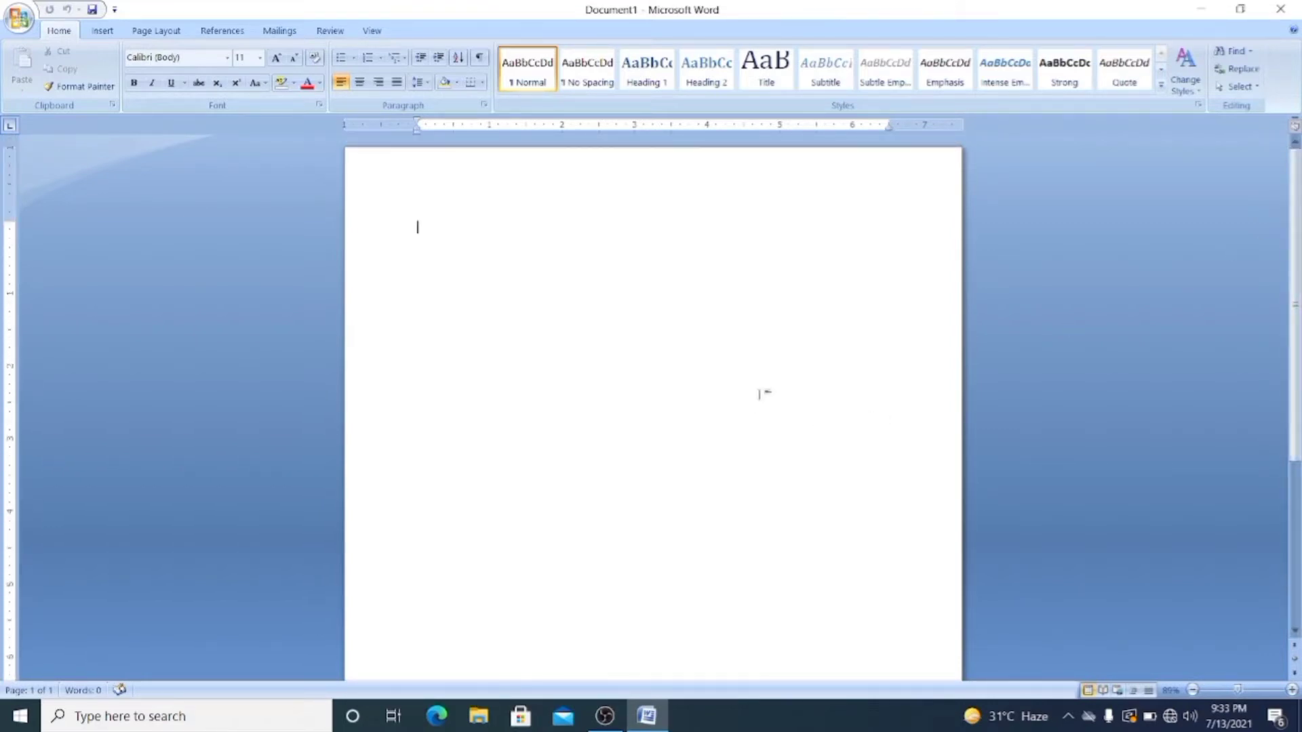
scroll(784, 402, "down", 1)
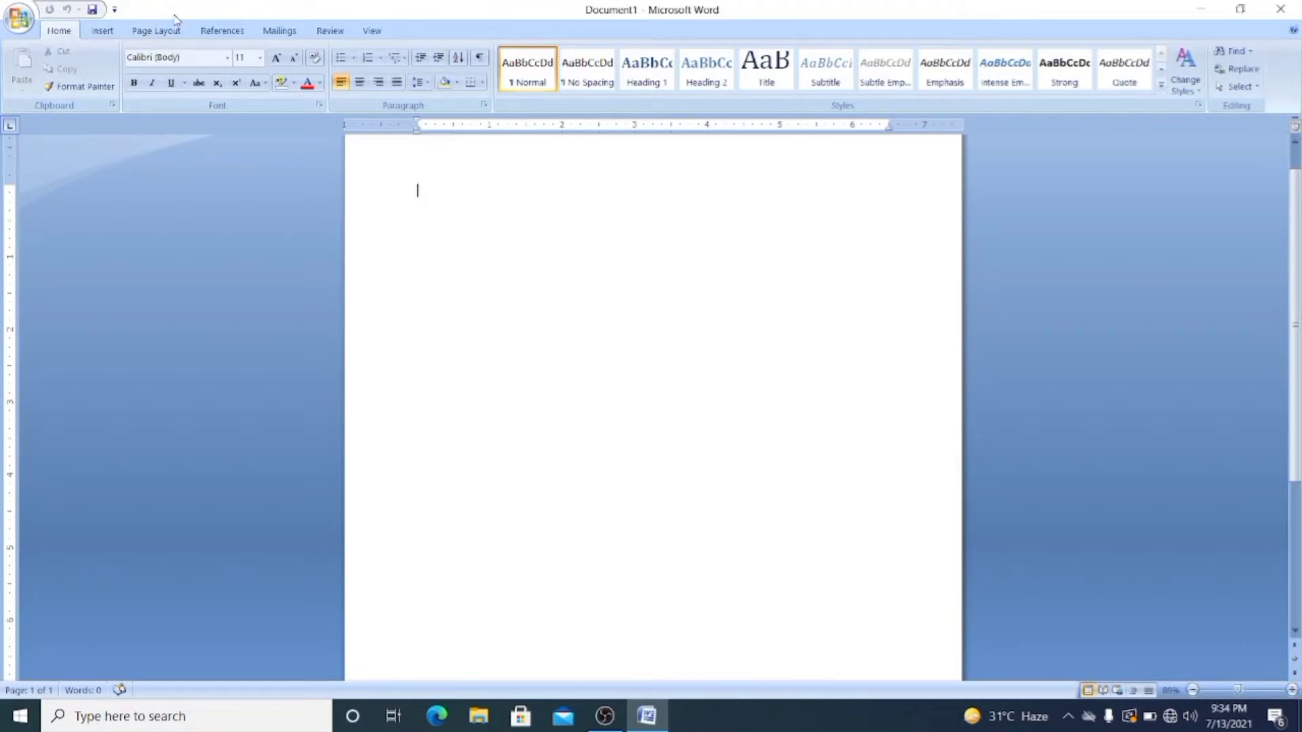
Create a Blank document from the Office Button's New Document dialog
left_click(17, 30)
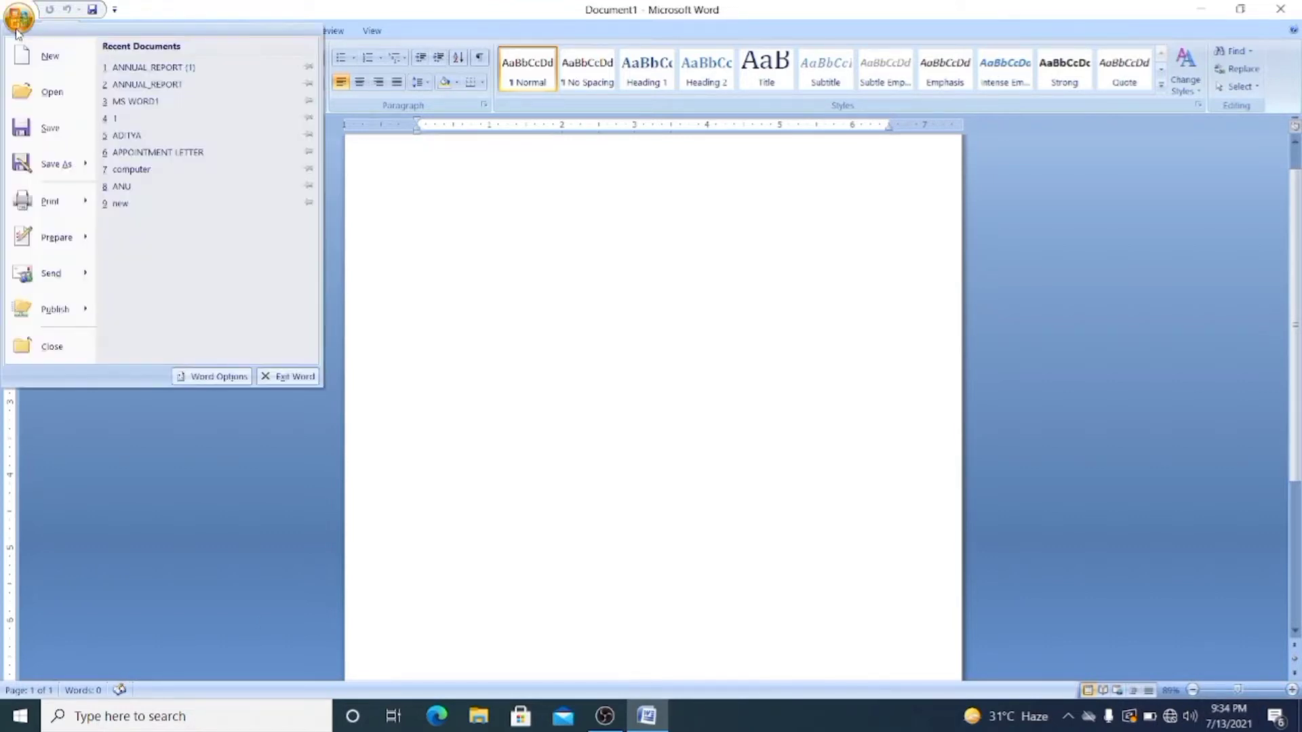
left_click(50, 58)
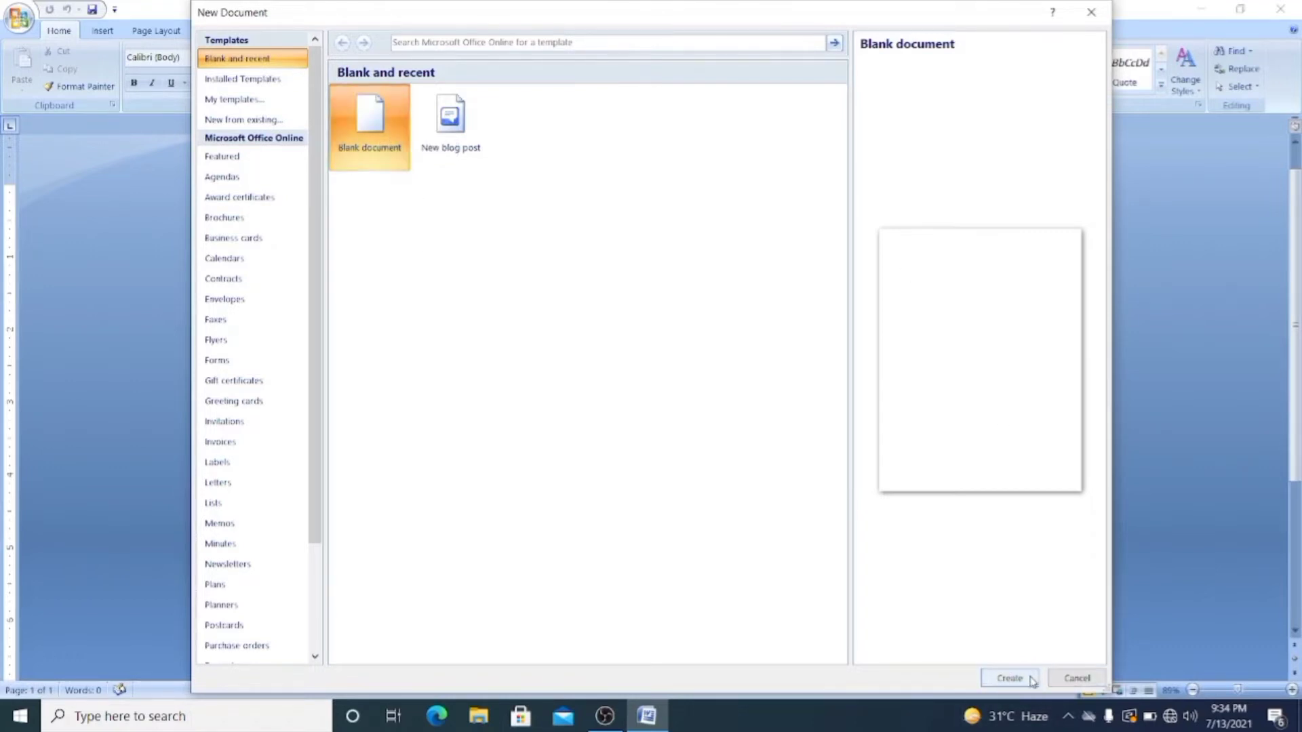
left_click(1010, 678)
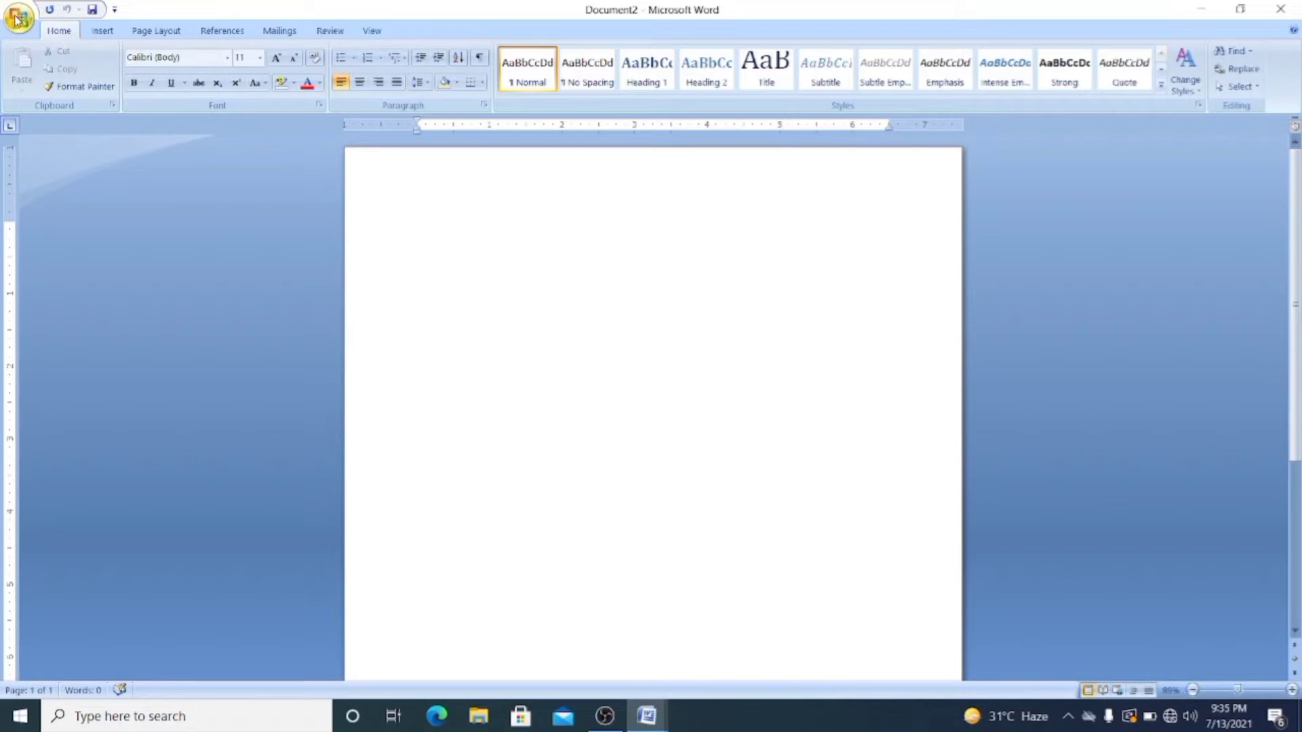
Show and cancel Save As for Document2, then close Document2
key("ctrl+s")
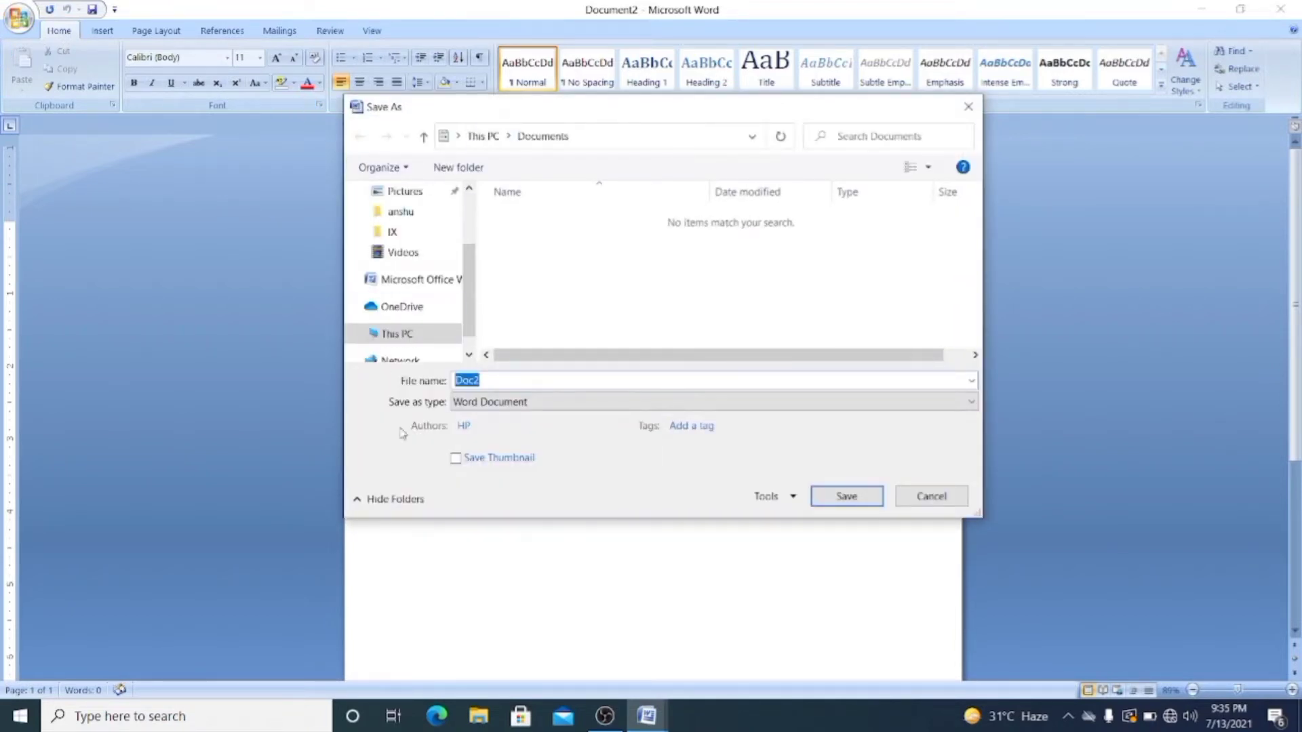
left_click(969, 107)
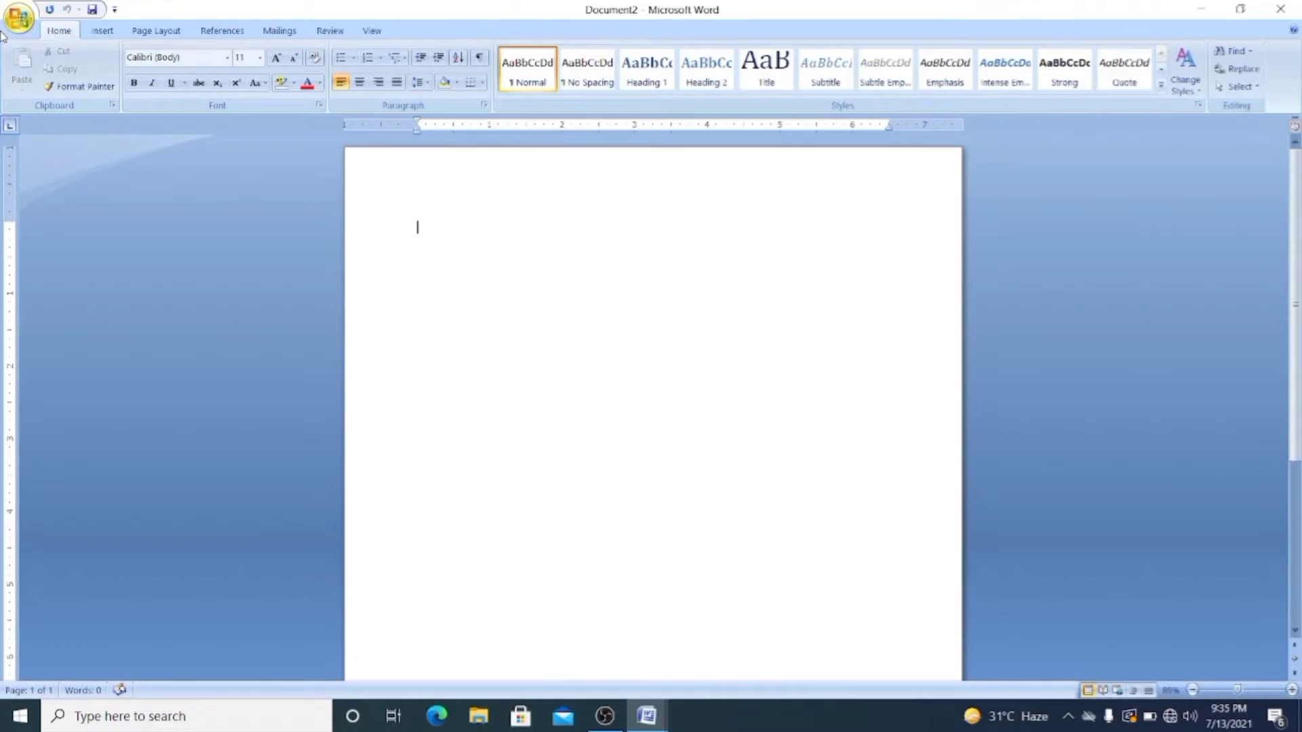
double_click(19, 19)
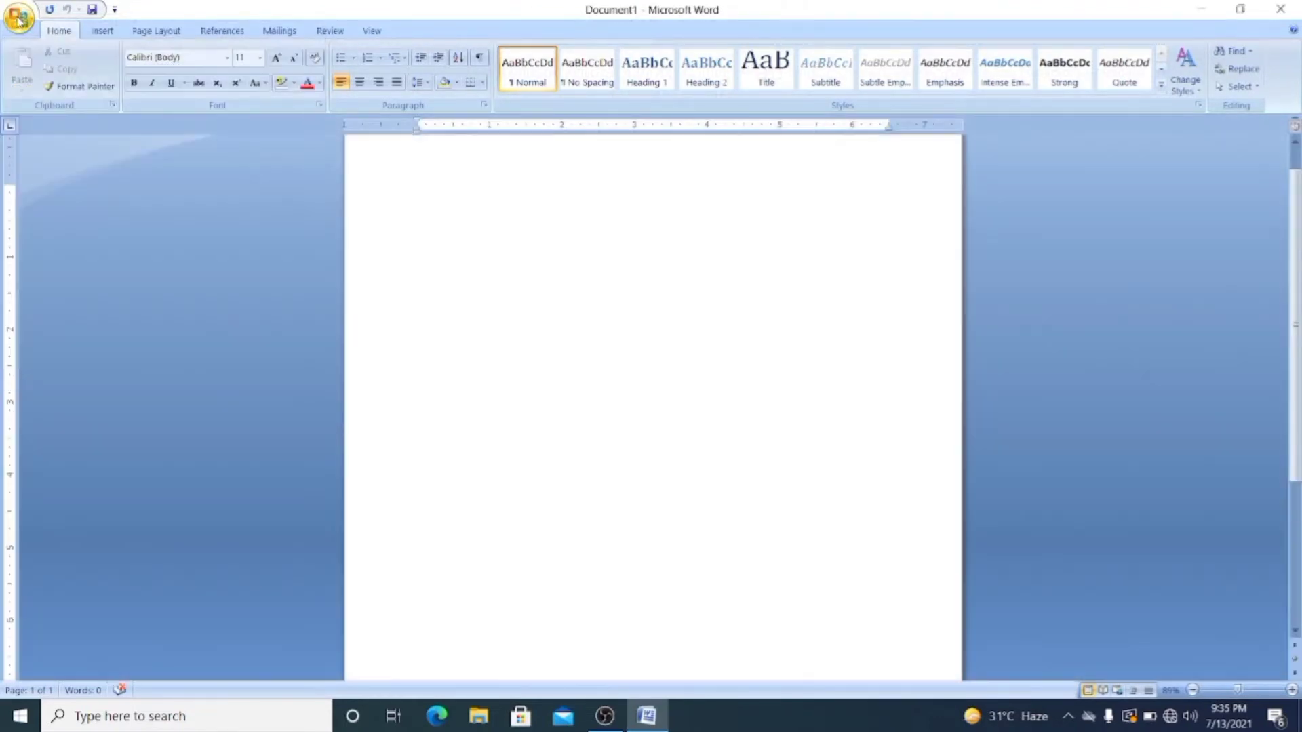
Bring up Save for Document1 from the Office menu and cancel it
left_click(19, 19)
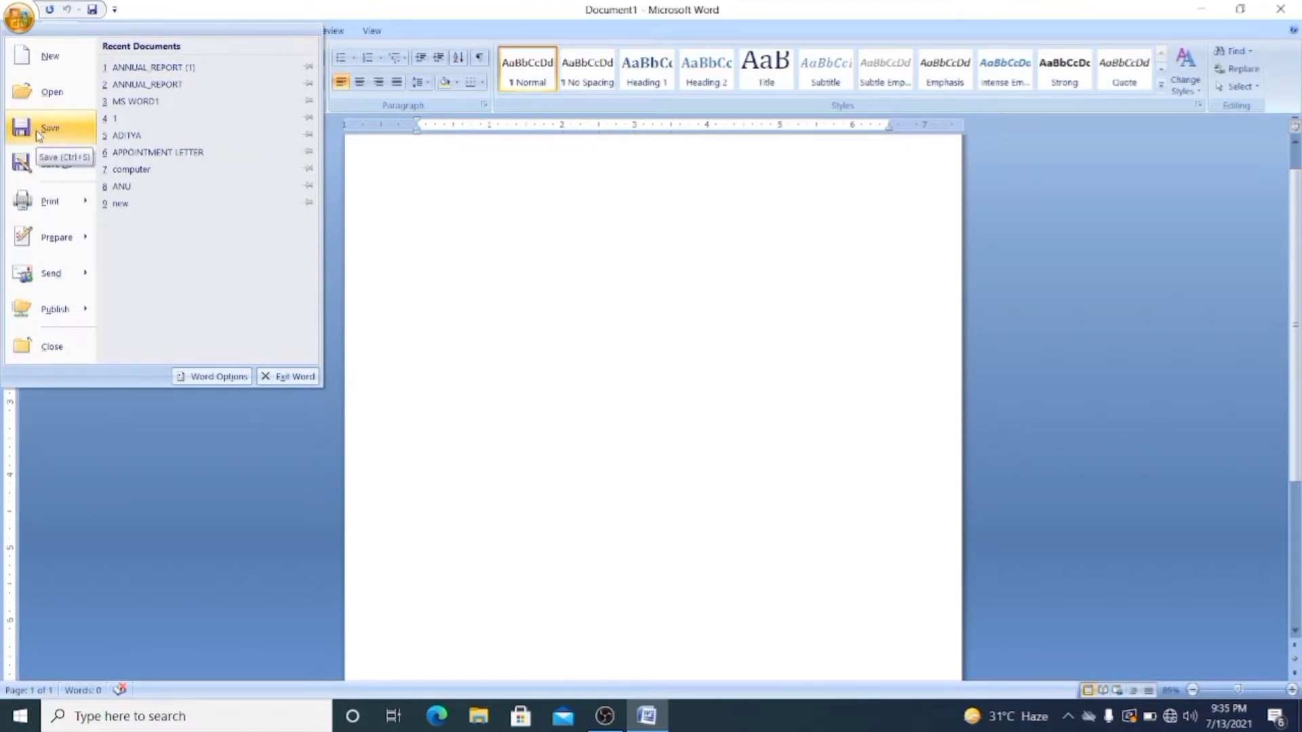
left_click(51, 130)
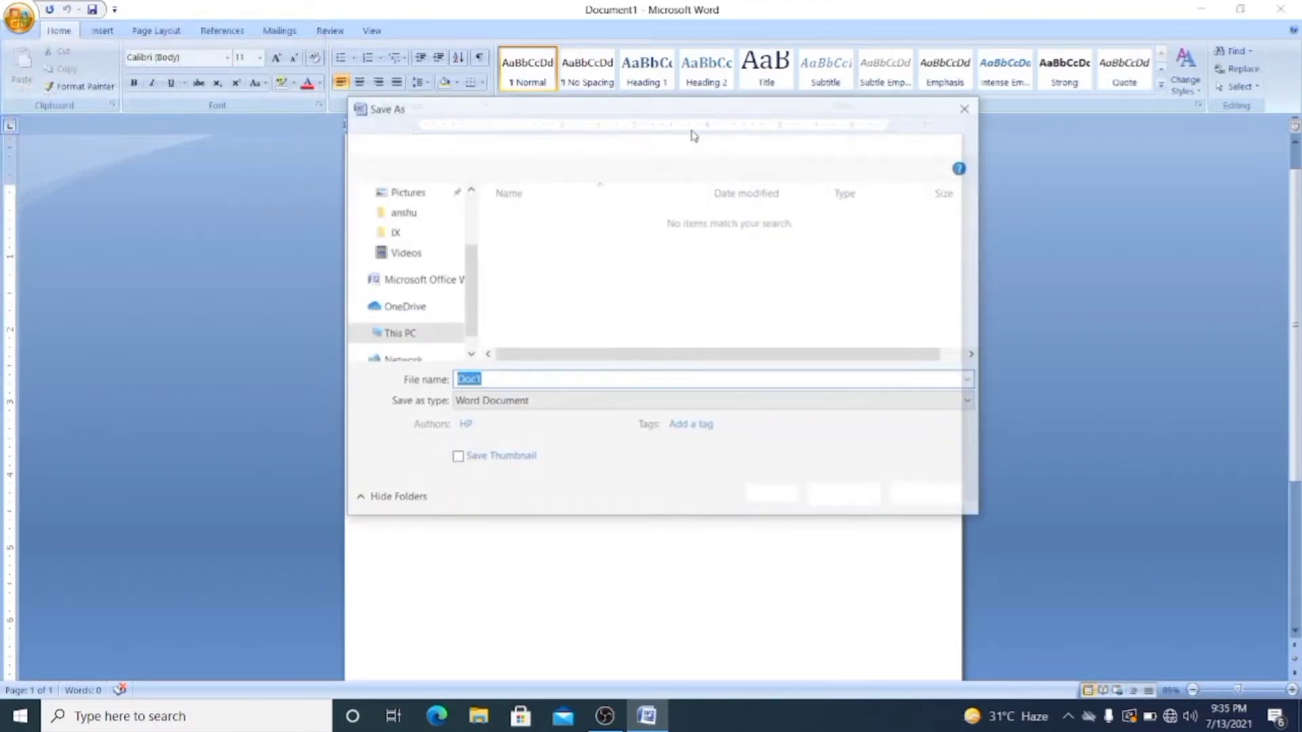
left_click(968, 107)
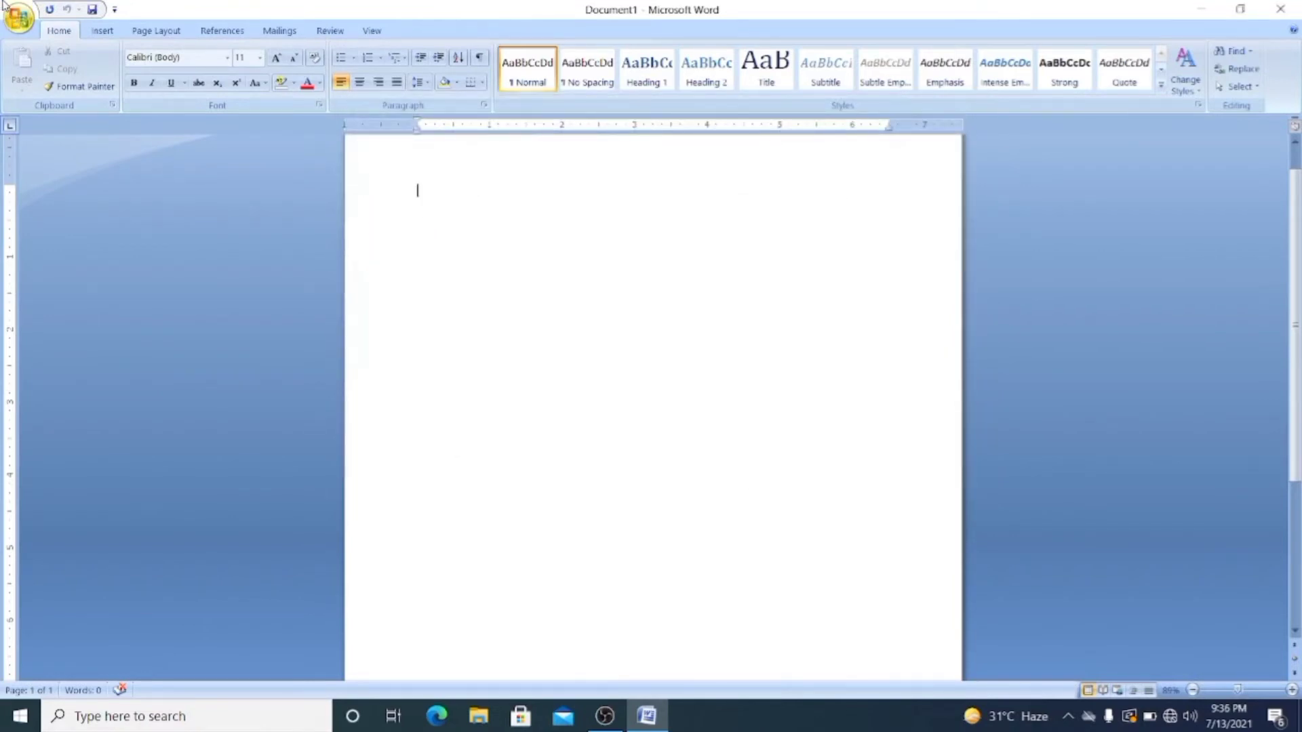
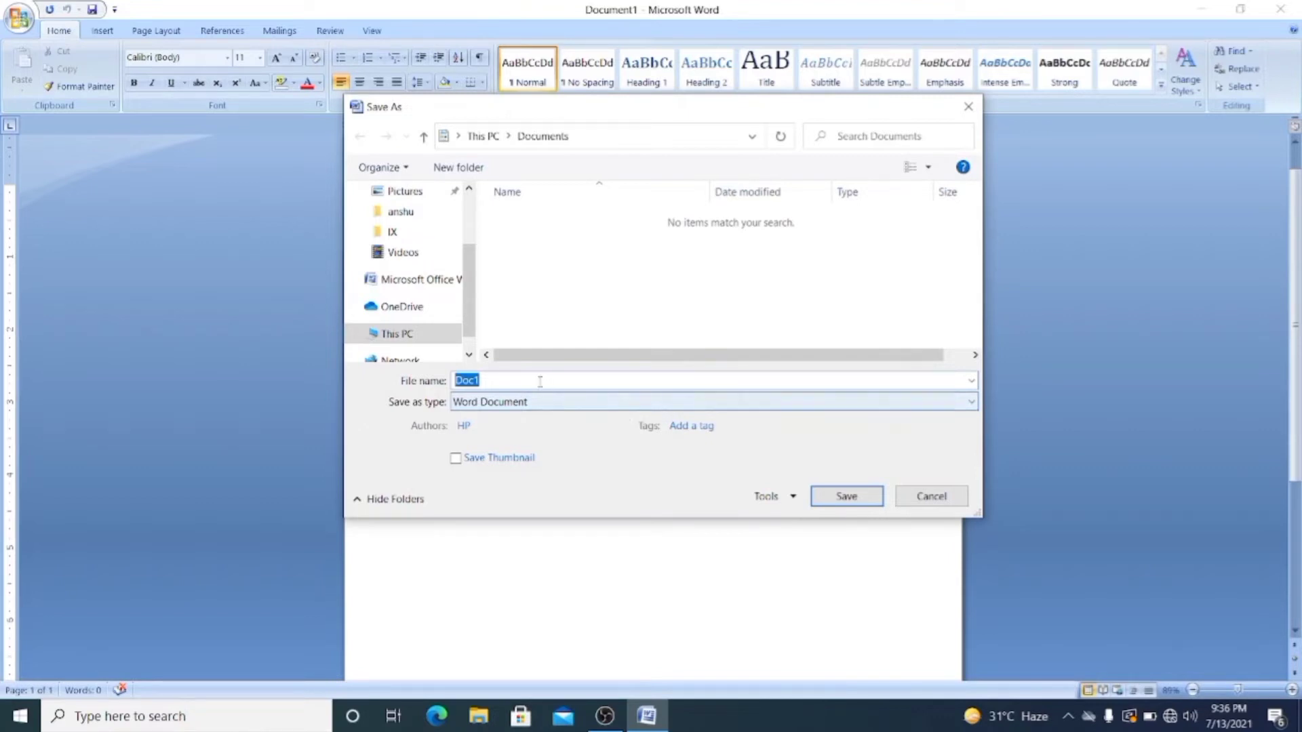
Save the blank document to the Desktop as 'WORD', keeping the Word Document file type
type("Note")
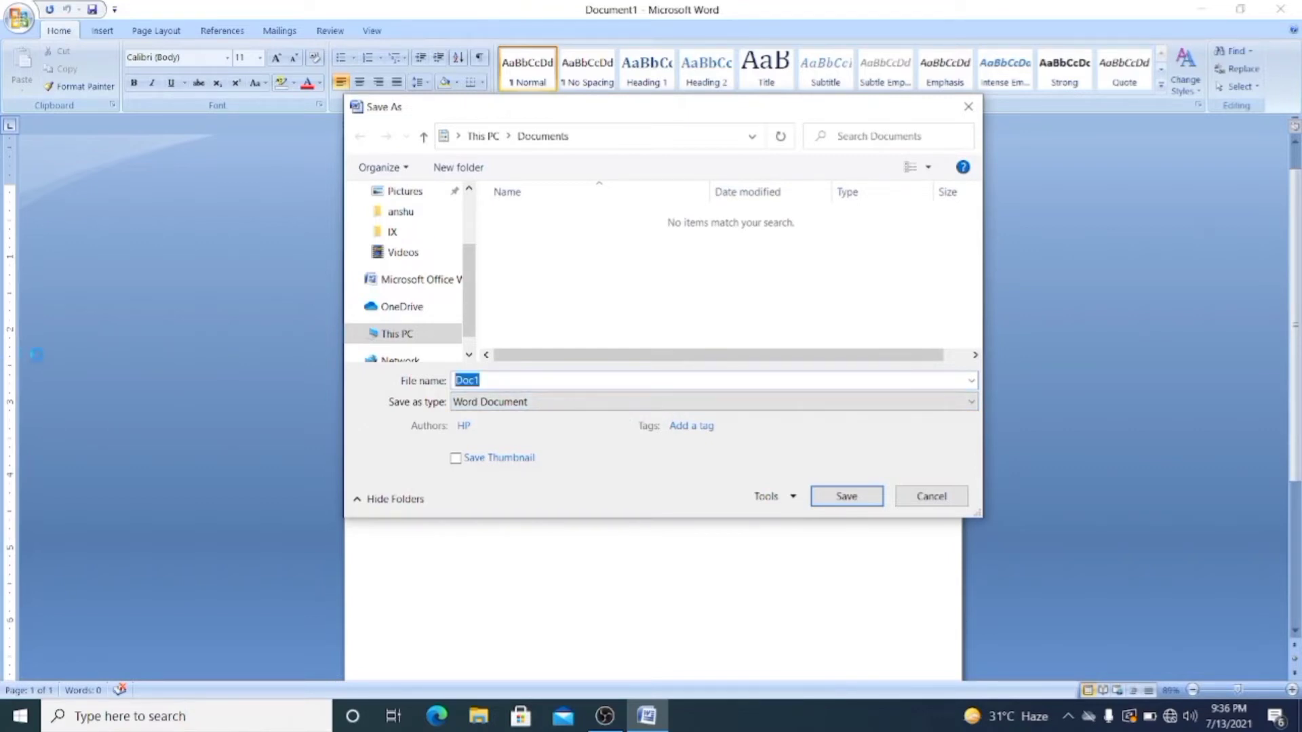
type("WORD")
left_click(523, 405)
left_click(526, 408)
left_click(527, 408)
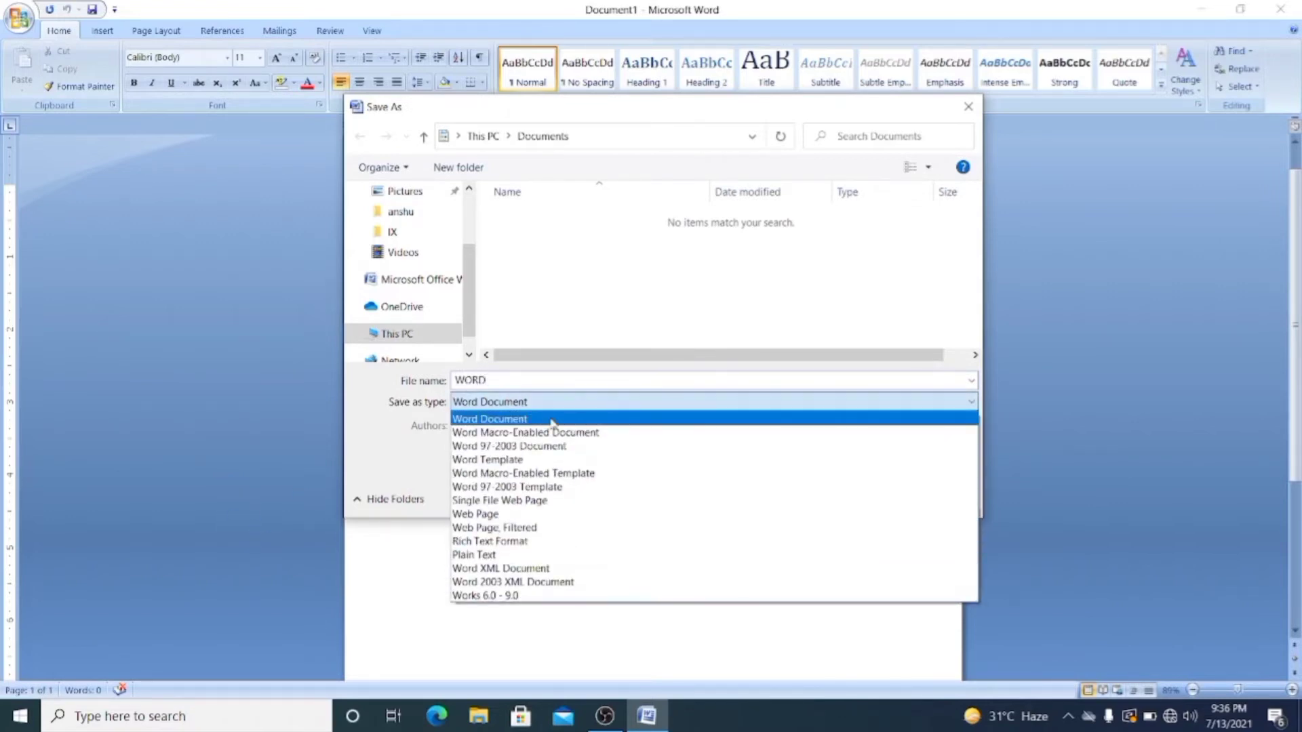
left_click(553, 422)
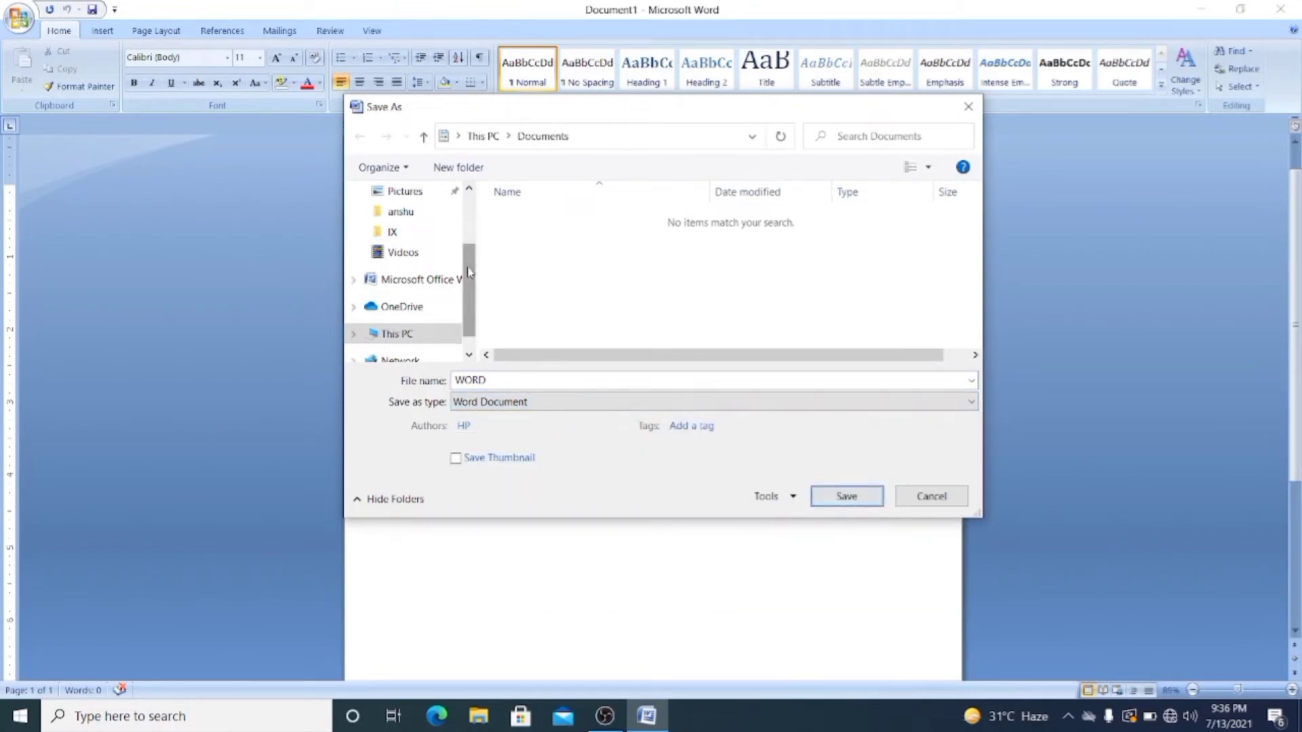
mouse_move(472, 259)
left_mouse_down()
mouse_move(466, 207)
mouse_move(468, 288)
mouse_move(471, 238)
left_mouse_up()
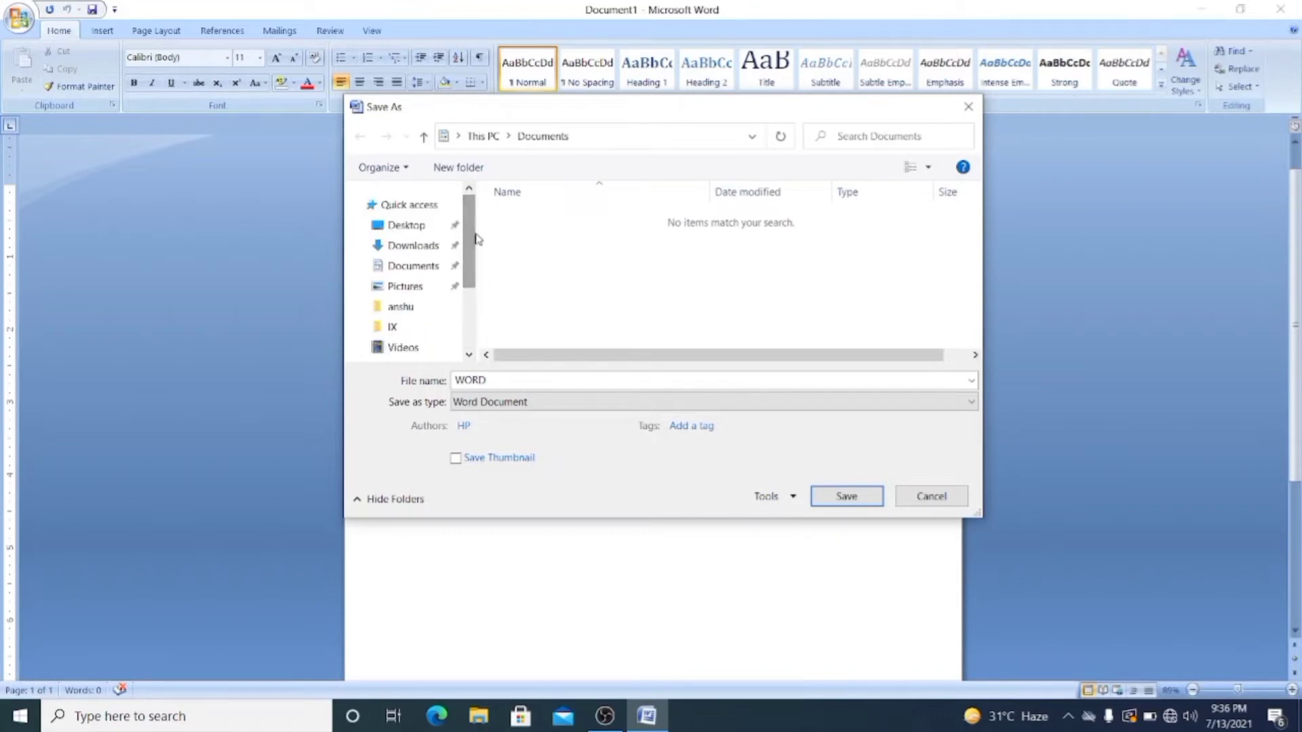
left_click(428, 230)
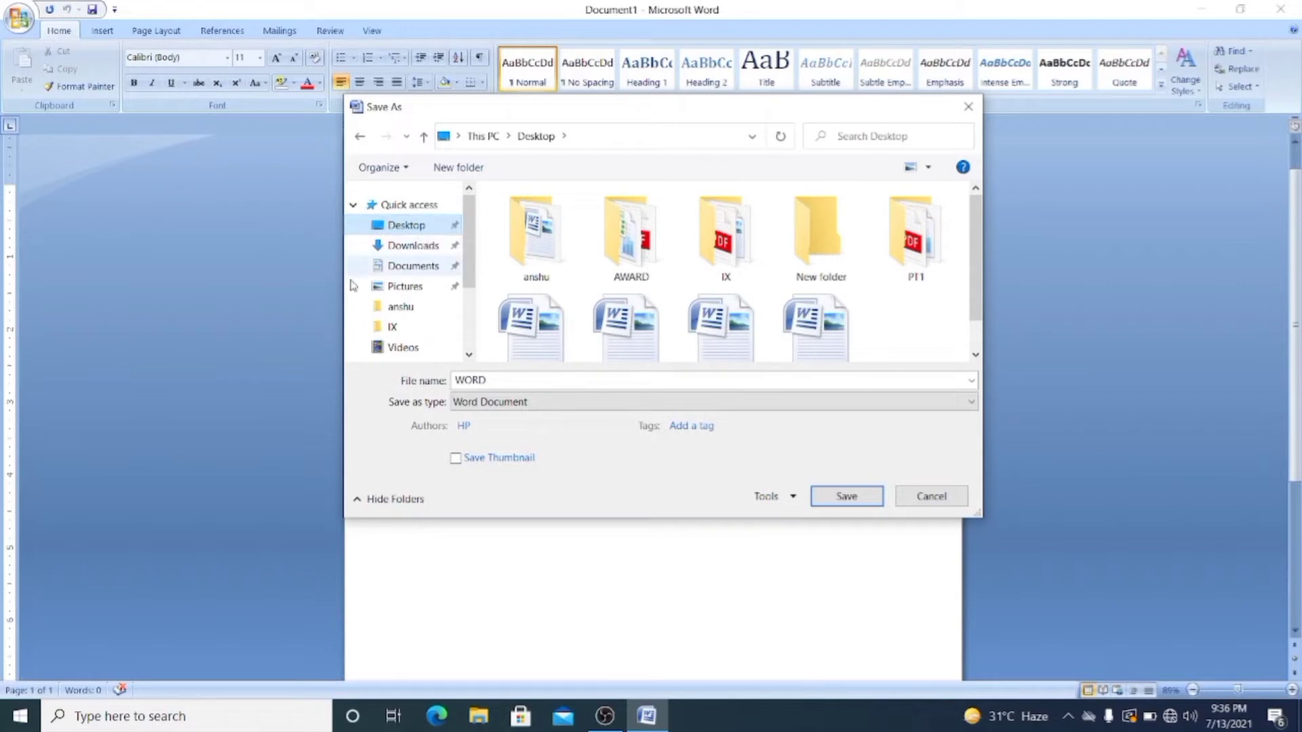
left_click(848, 497)
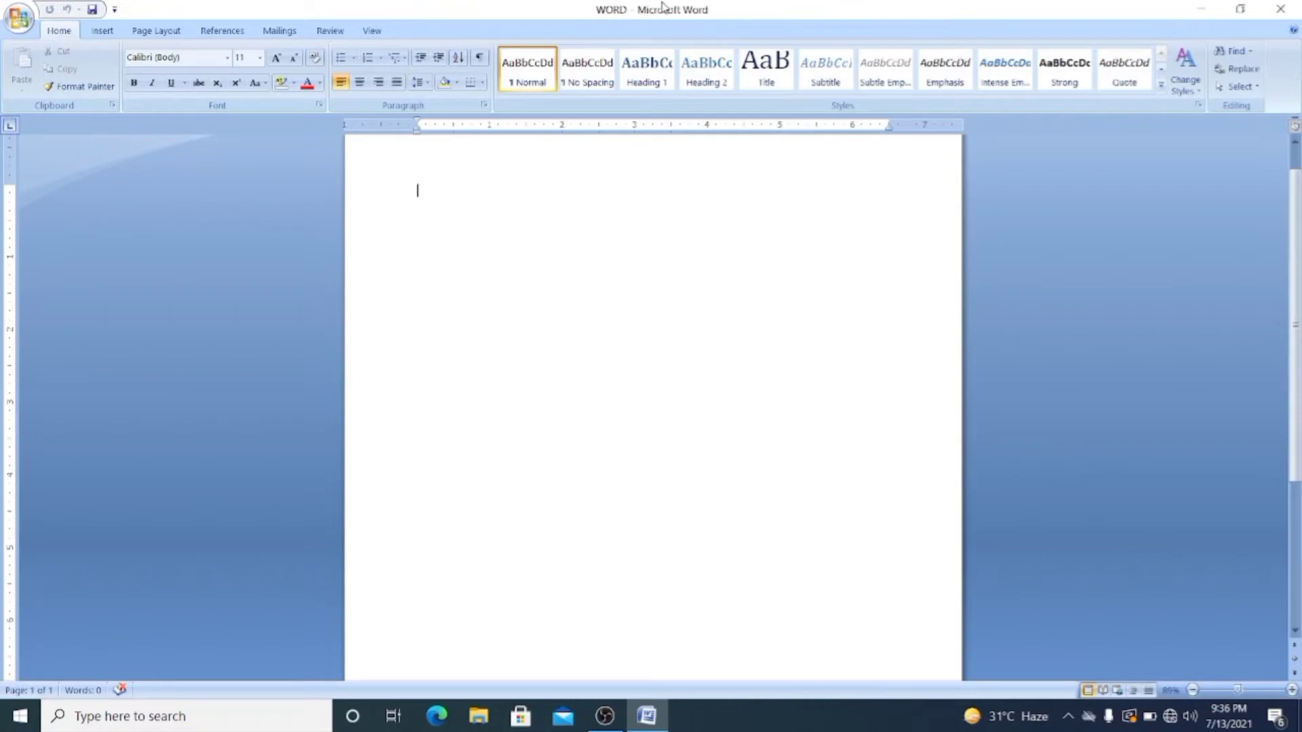
left_click(1199, 10)
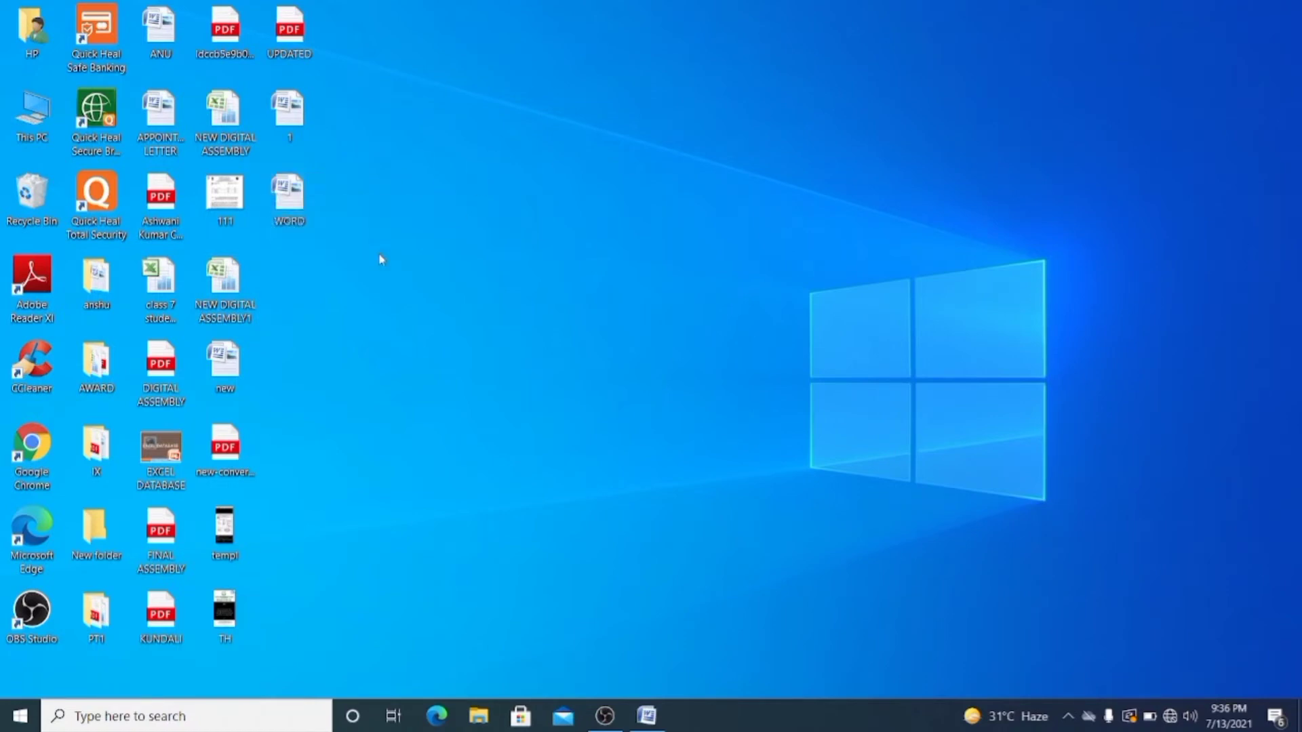
right_click(286, 209)
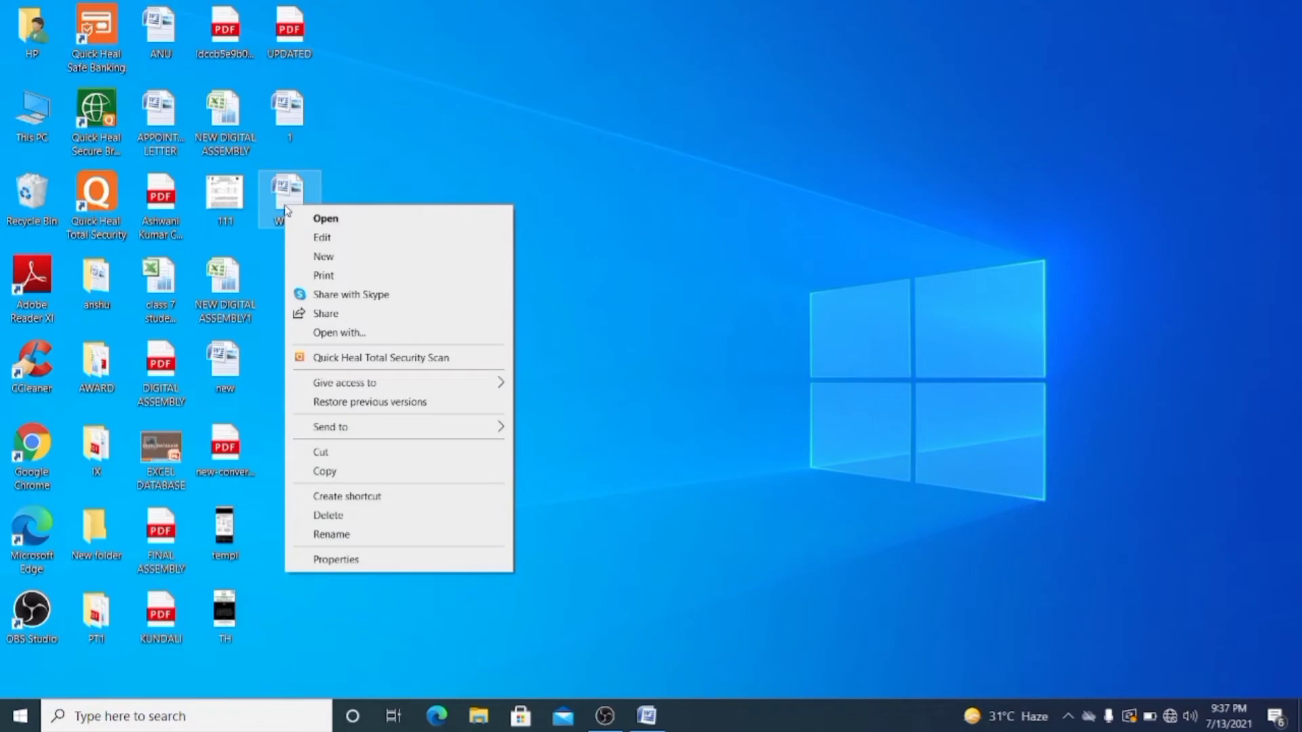
left_click(327, 563)
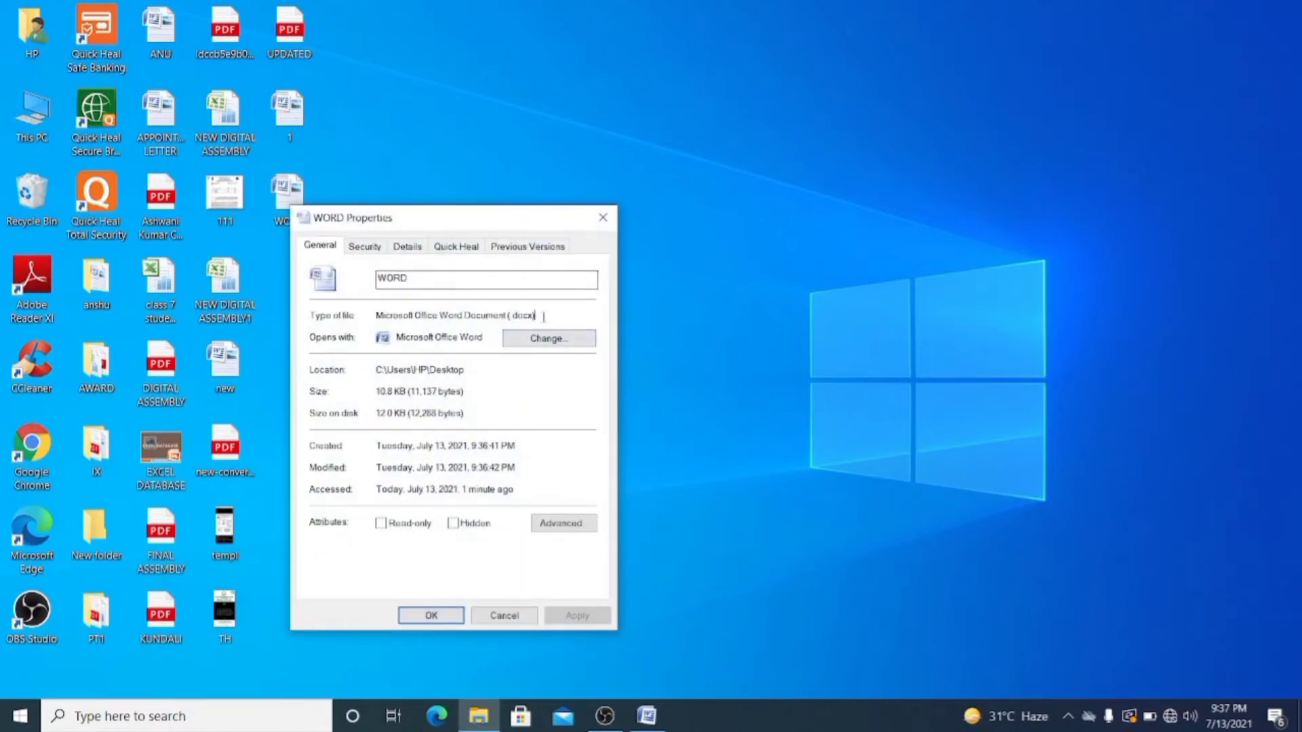
left_click_drag(536, 316, 510, 316)
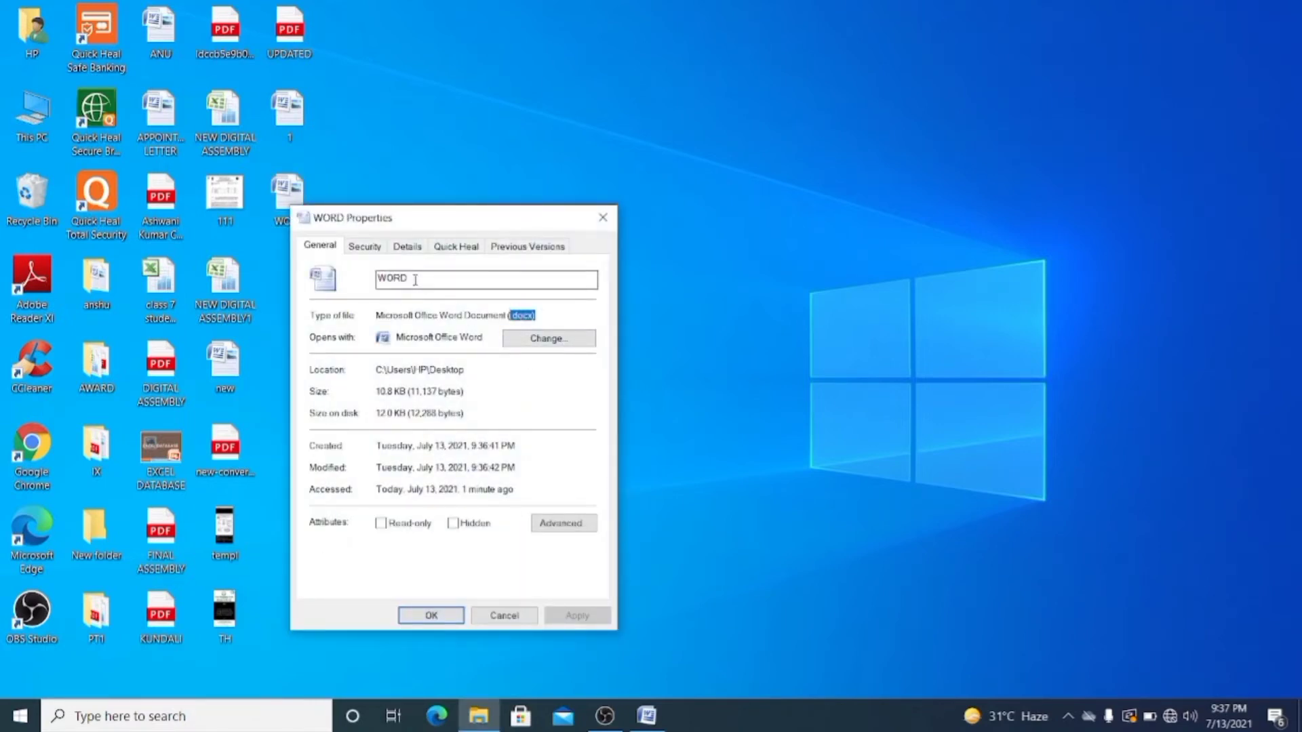
left_click(556, 313)
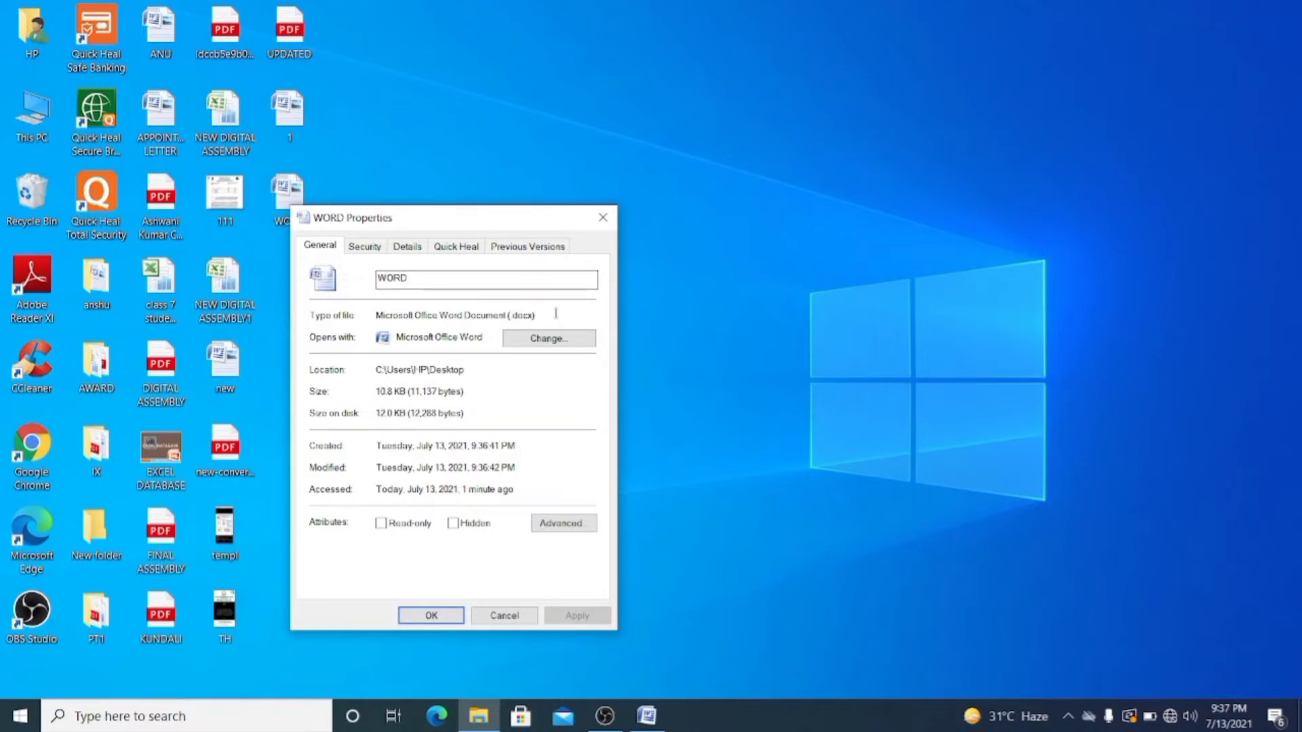
left_click_drag(536, 316, 507, 318)
left_click(438, 621)
left_click(665, 720)
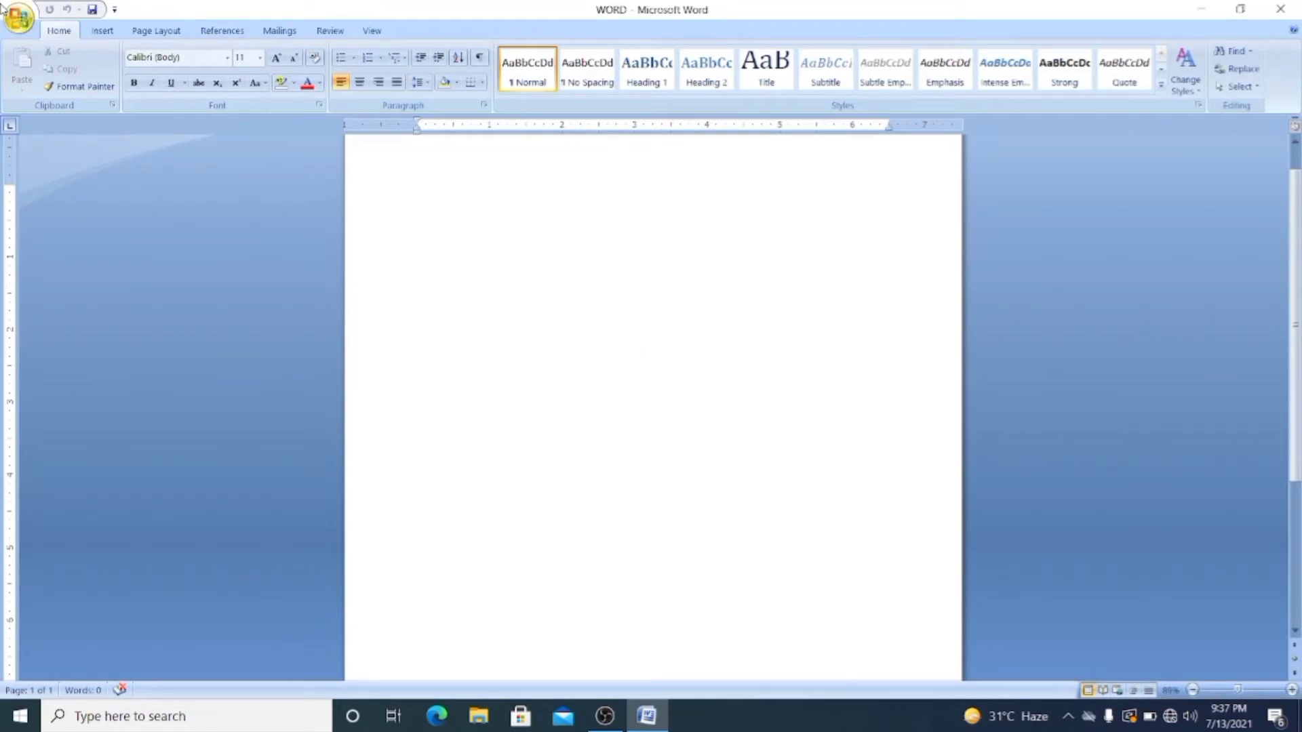
Show the Office menu's Save As submenu with Word Template and Word 97-2003 Document
left_click(19, 20)
mouse_move(58, 164)
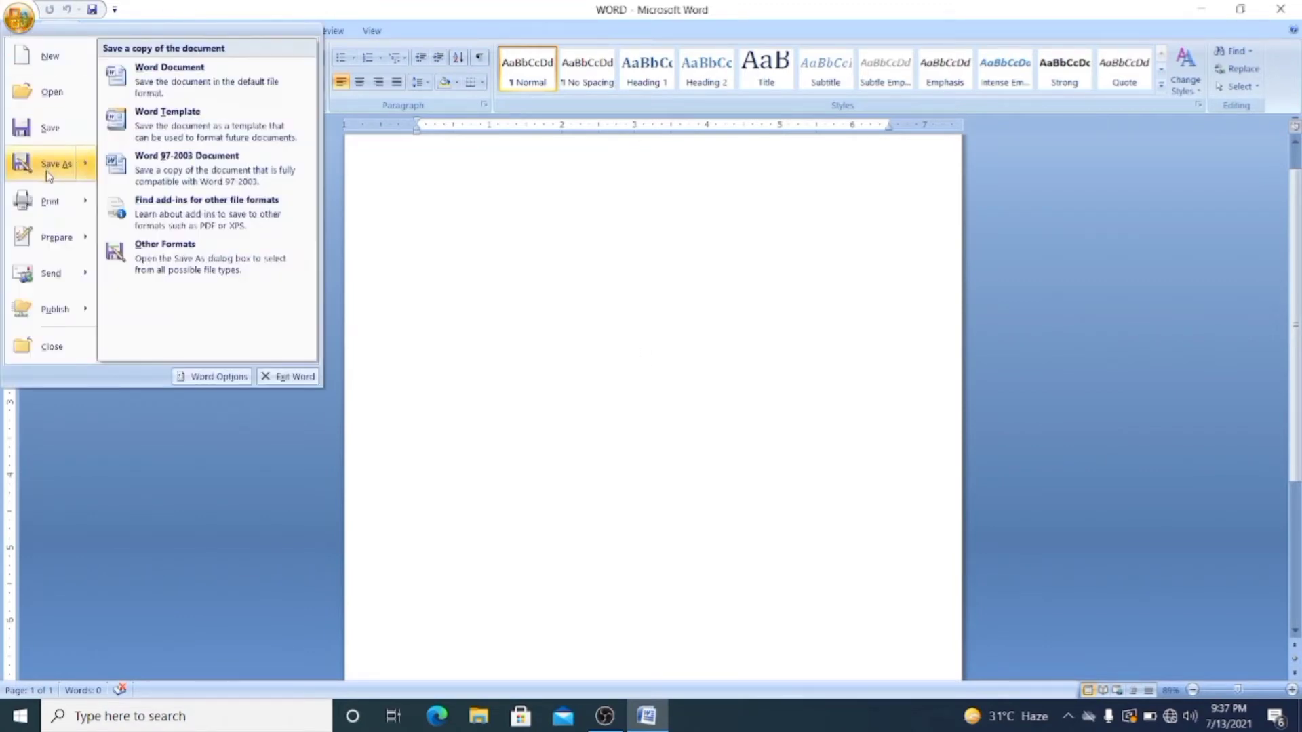
left_click(622, 261)
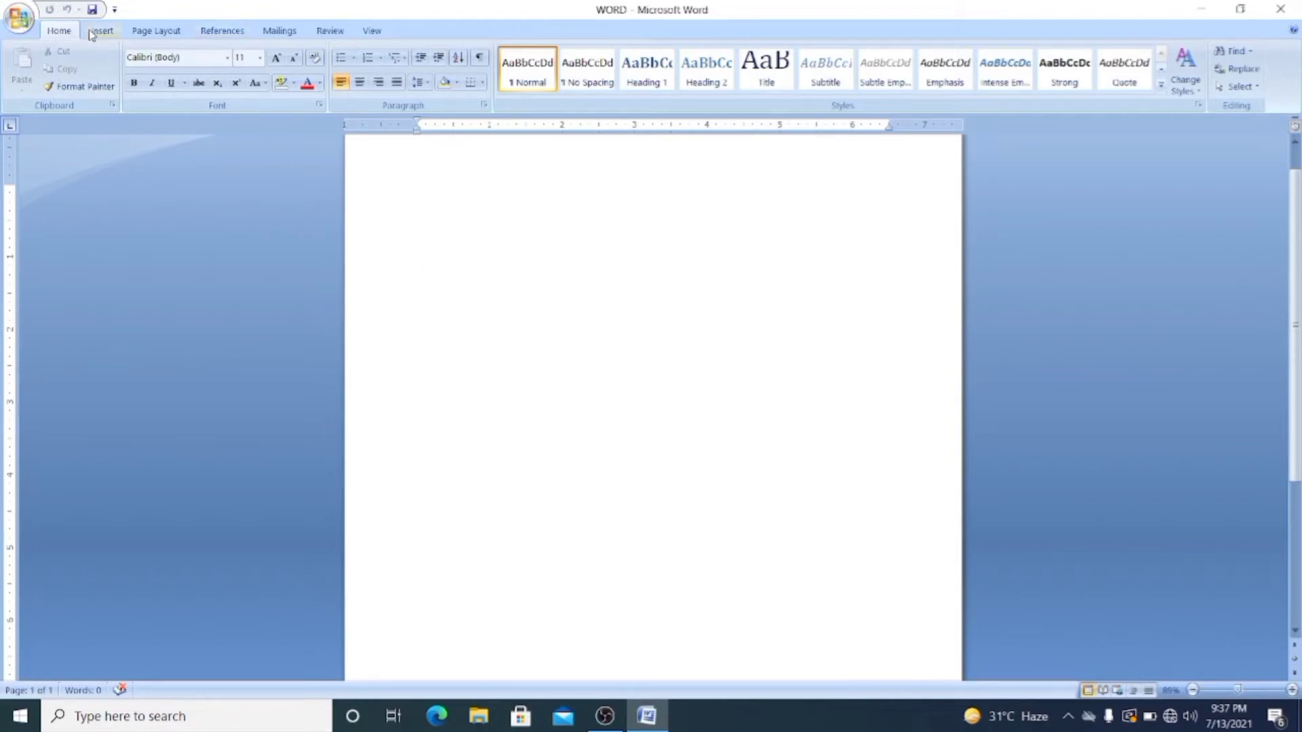
left_click(17, 17)
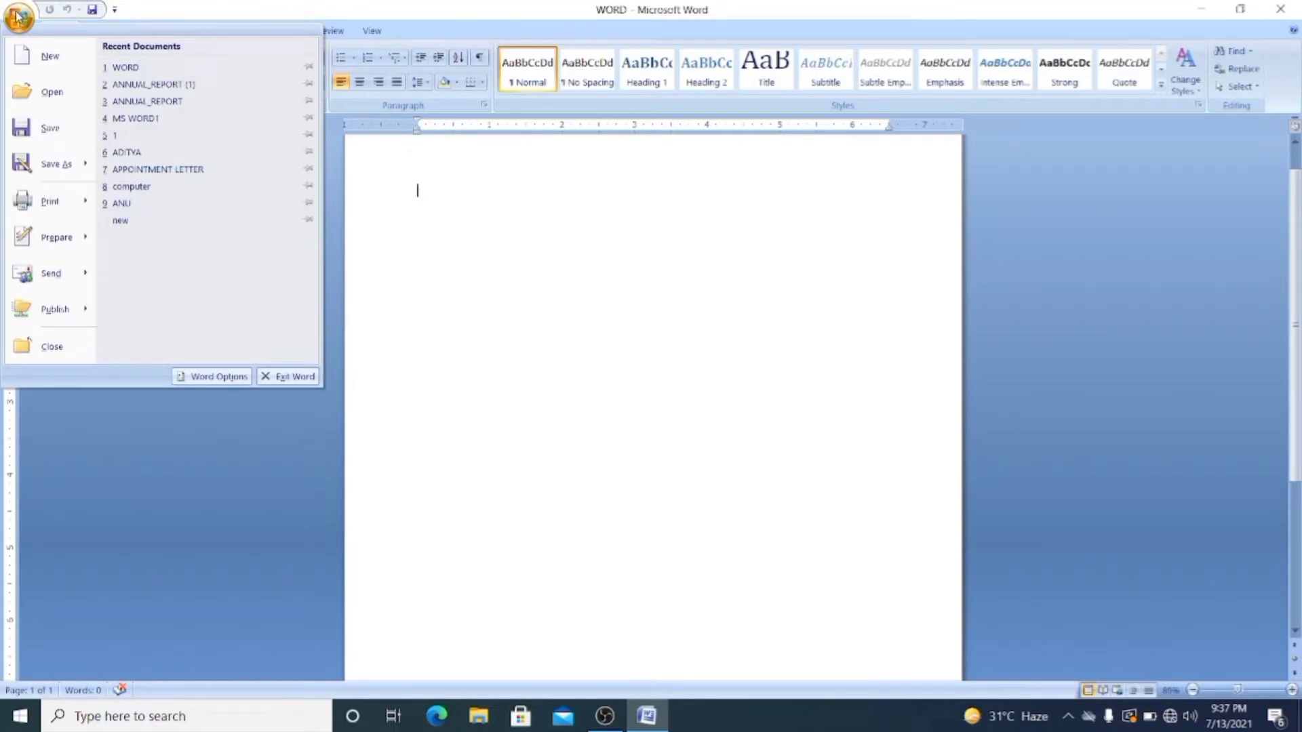
mouse_move(78, 166)
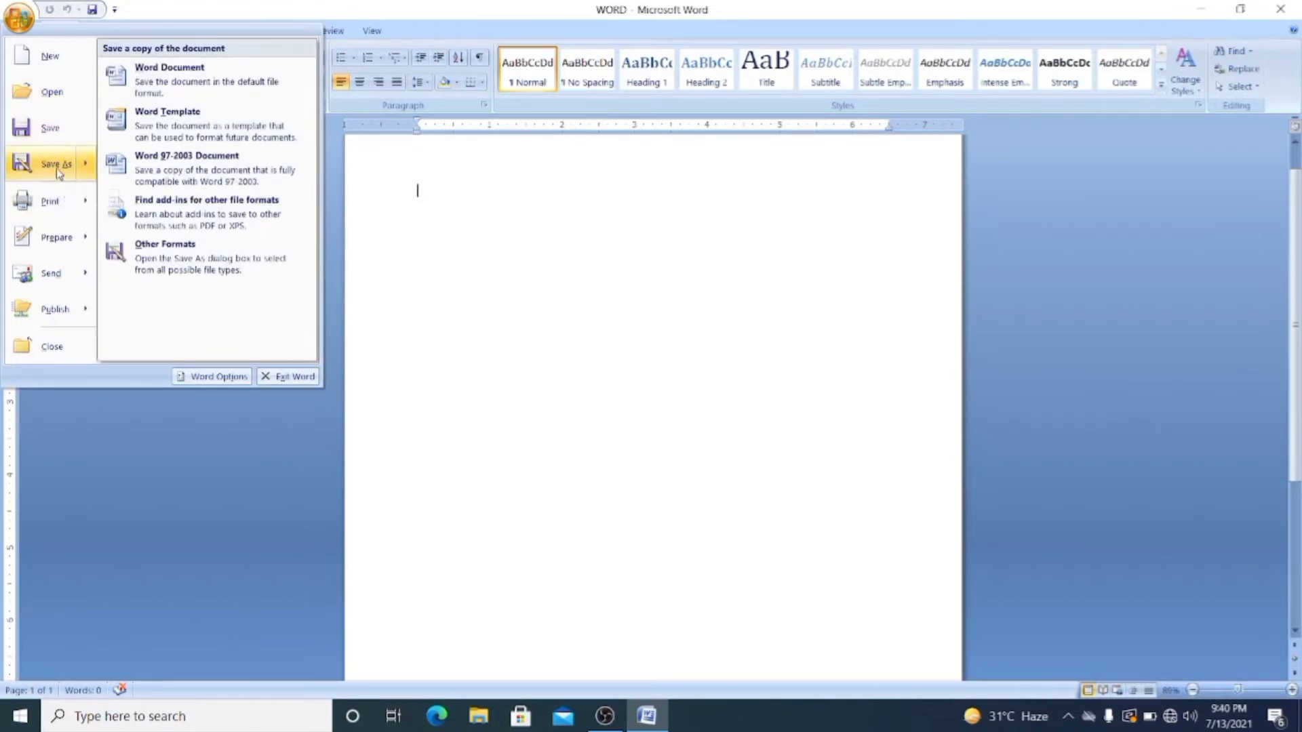
Open General Options from the Tools list in the Save As dialog
left_click(56, 168)
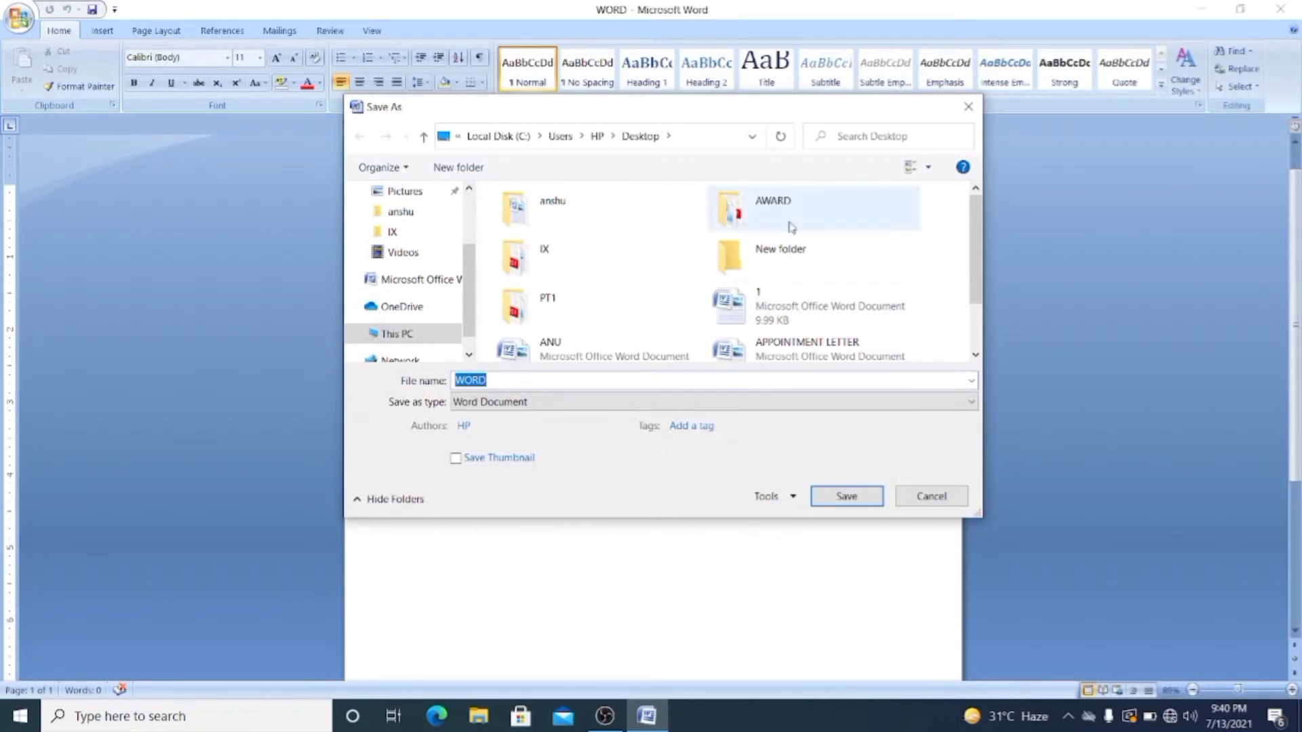
left_click(793, 502)
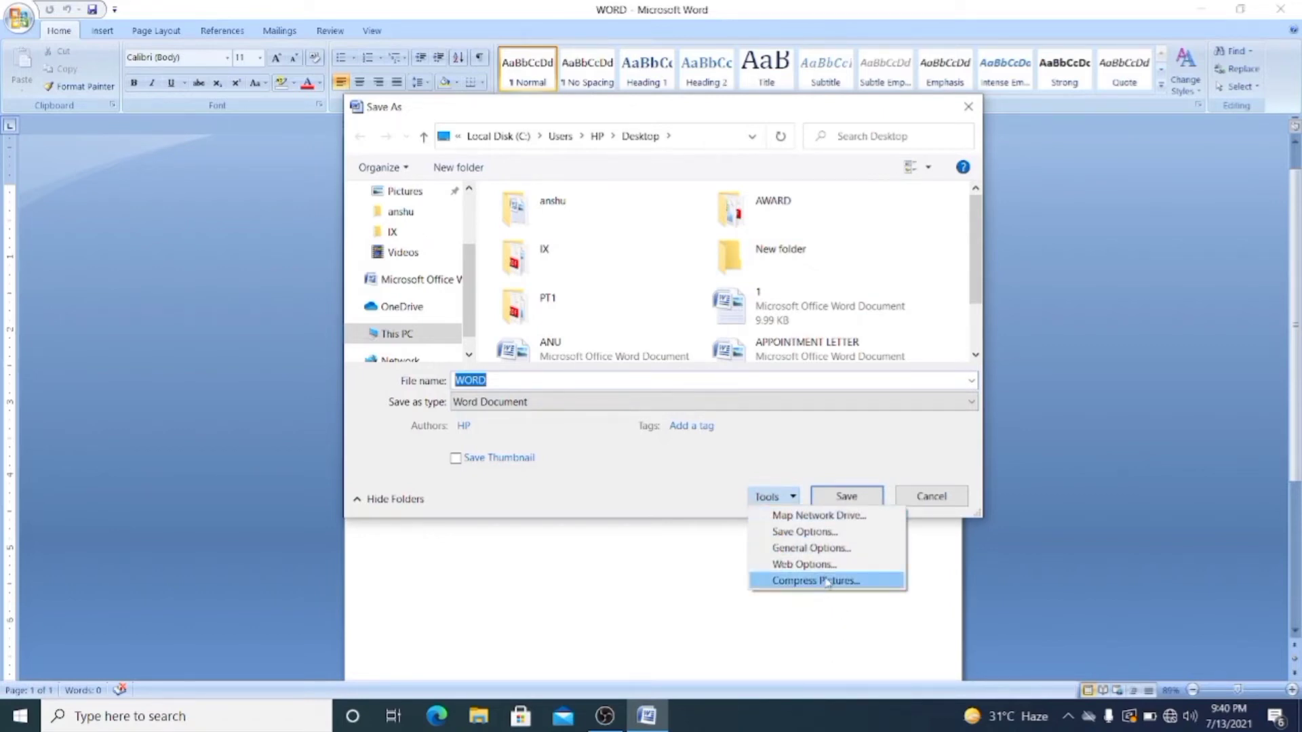
left_click(818, 552)
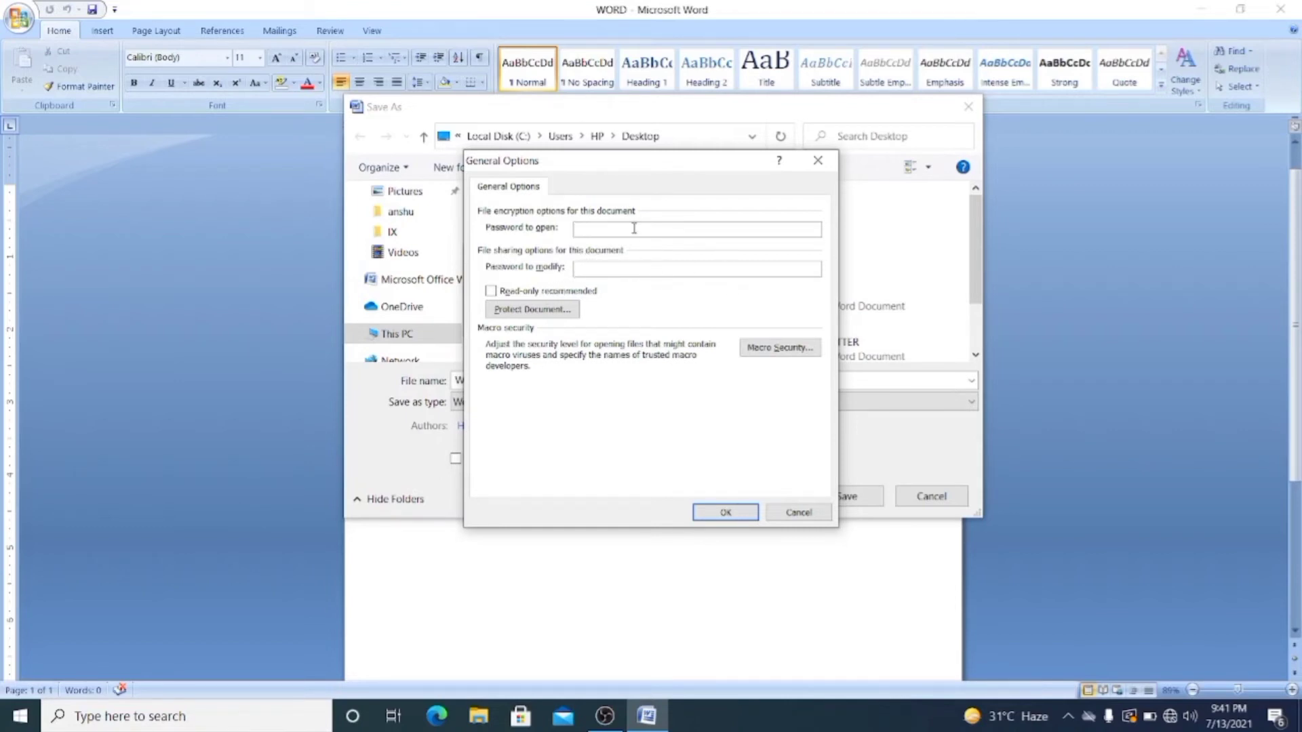
Enter the passwords to open and to modify, then re-confirm the open password
type("1")
left_click(600, 268)
type("1")
left_click(726, 513)
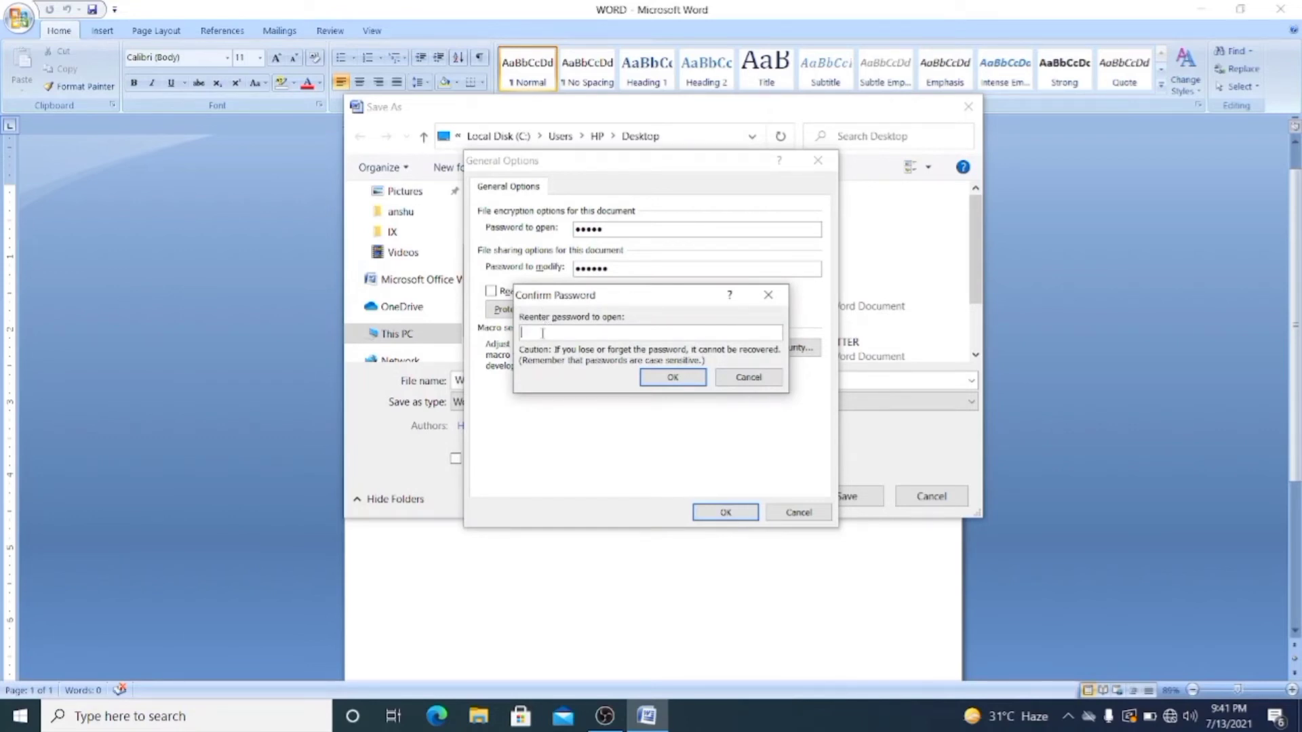
type("••")
left_click(672, 380)
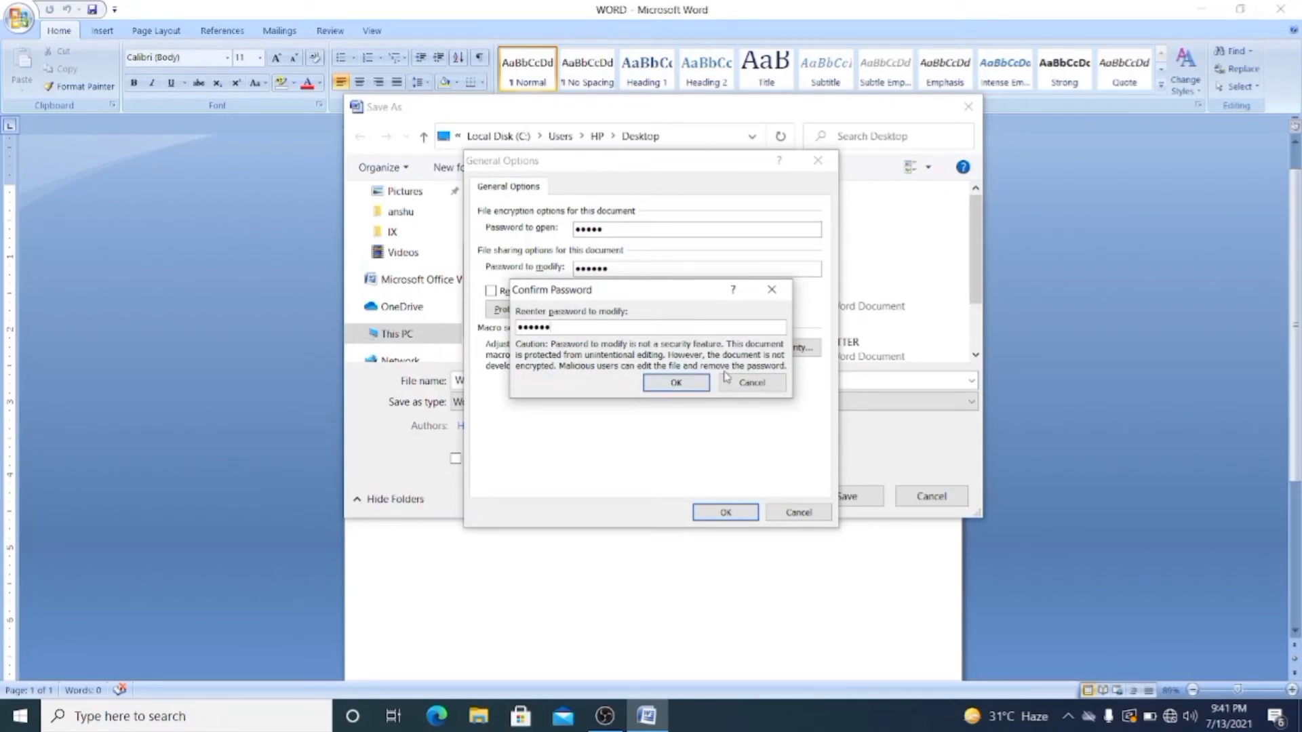
Confirm the modify password, save the protected WORD document and close Word
left_click(694, 386)
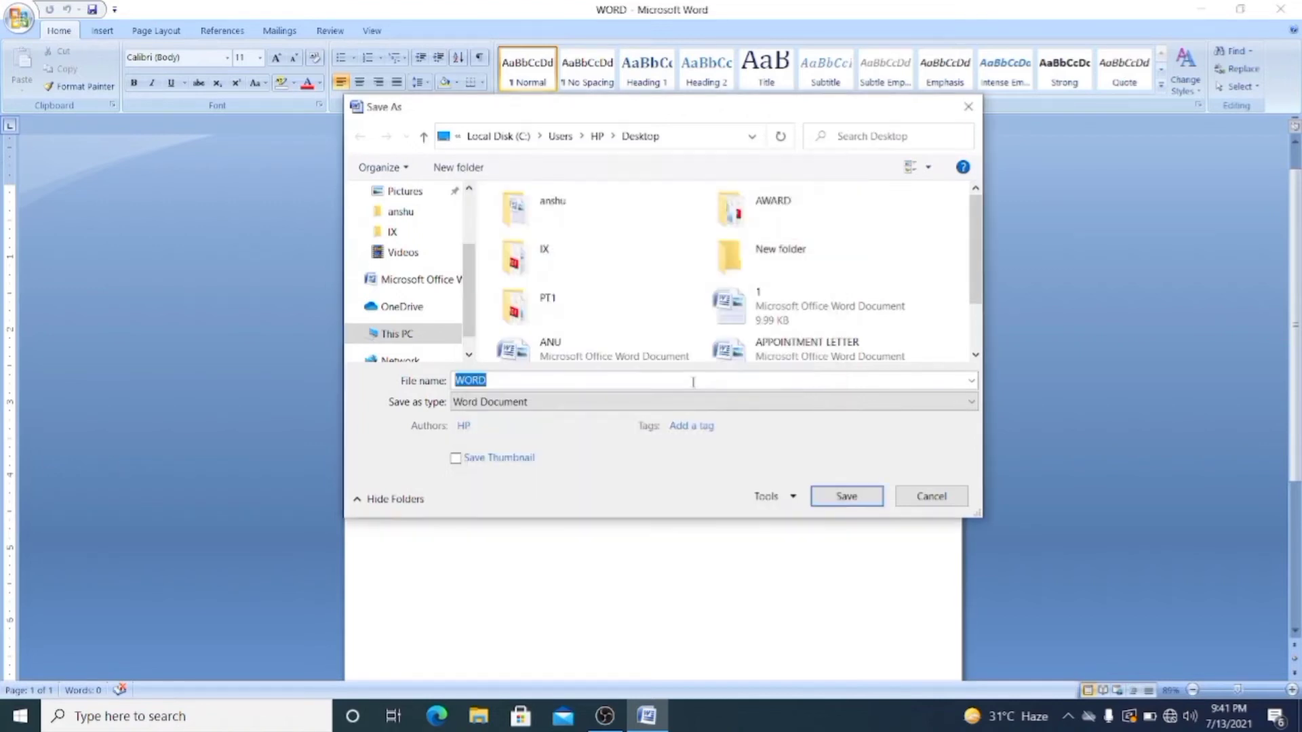
left_click(847, 502)
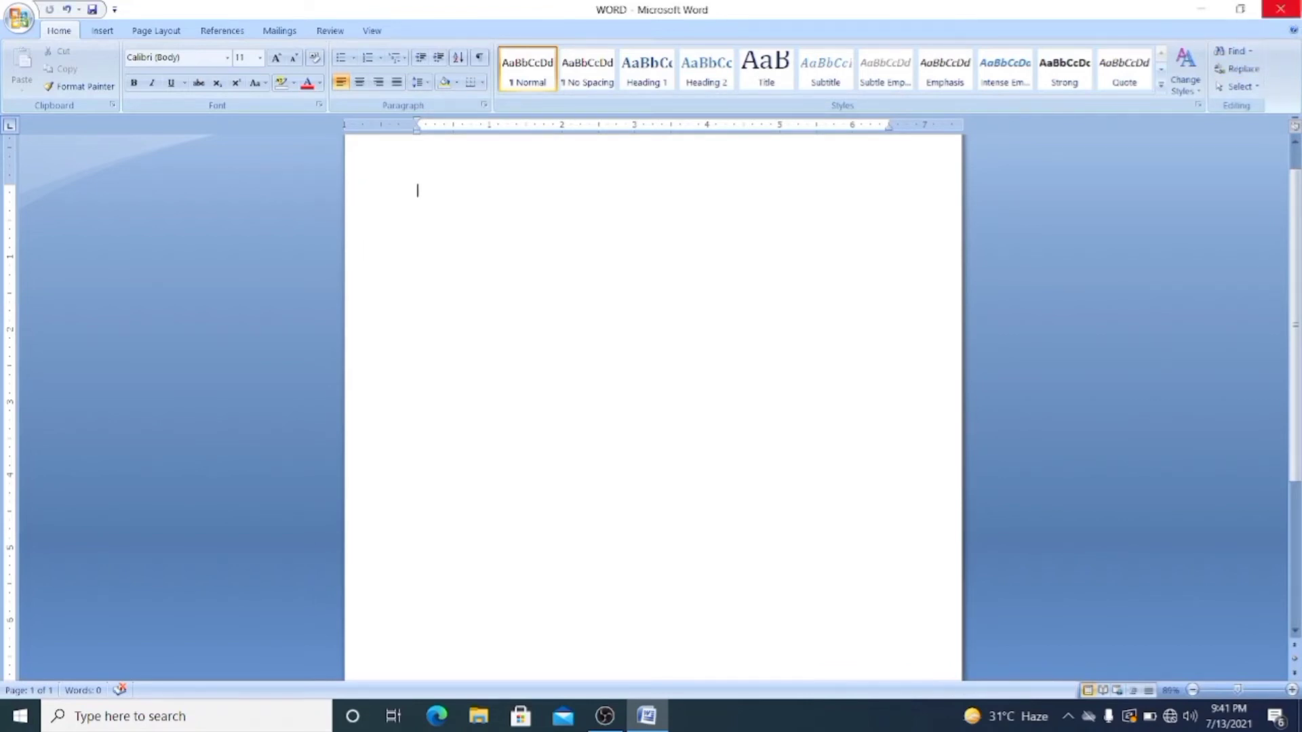
left_click(1280, 8)
Refresh the desktop twice and reopen WORD.docx, bringing up its password prompt
right_click(746, 223)
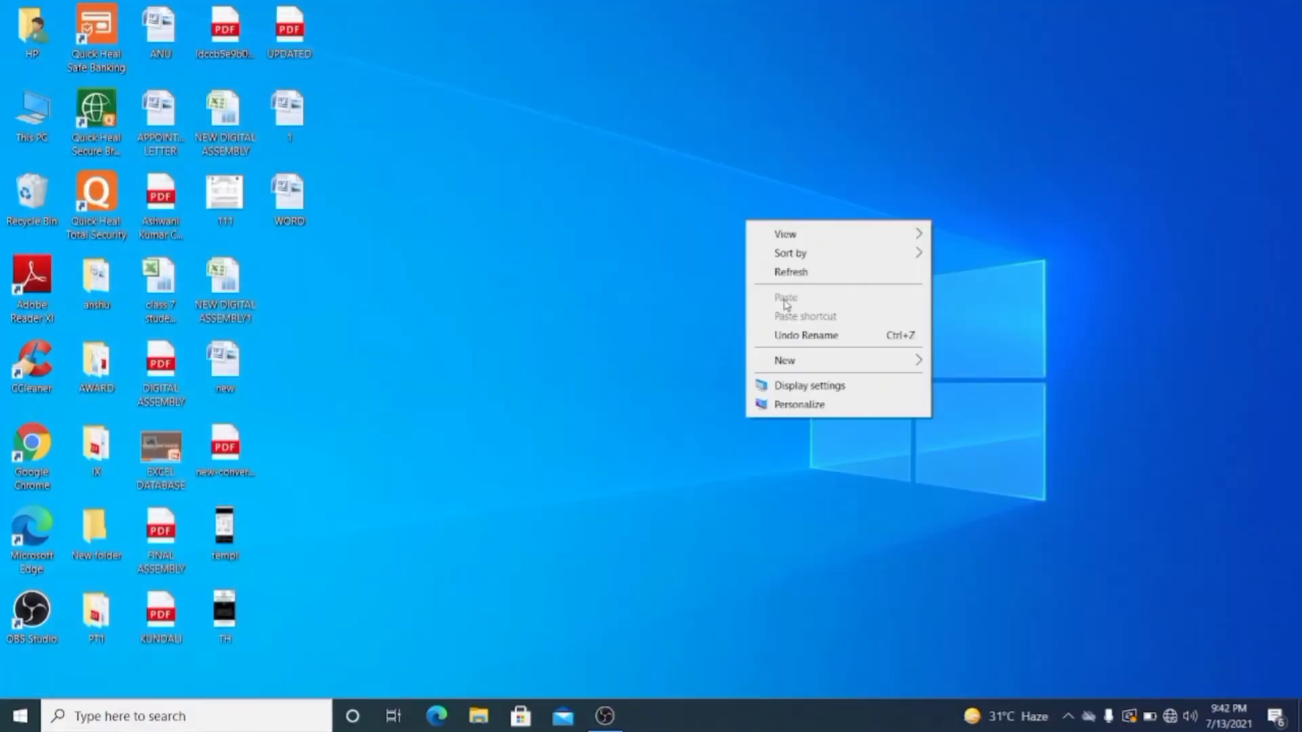
left_click(786, 272)
right_click(536, 146)
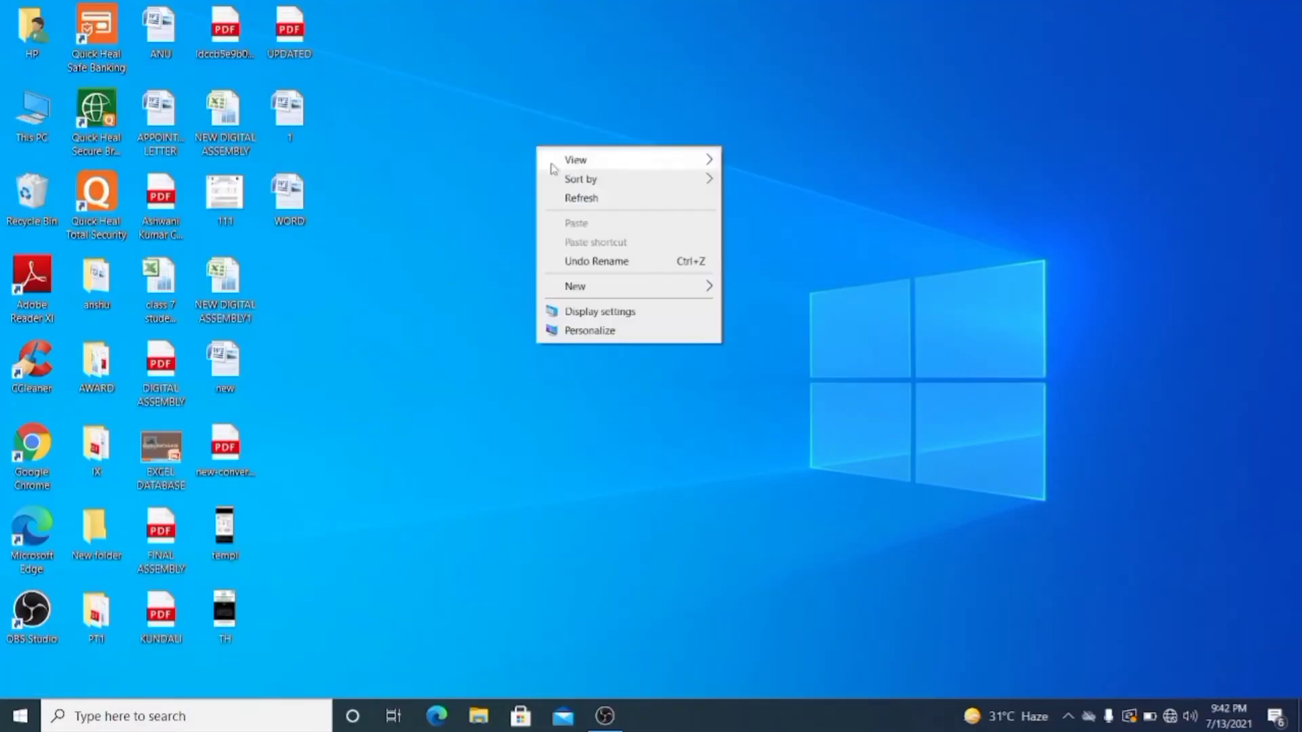
left_click(600, 198)
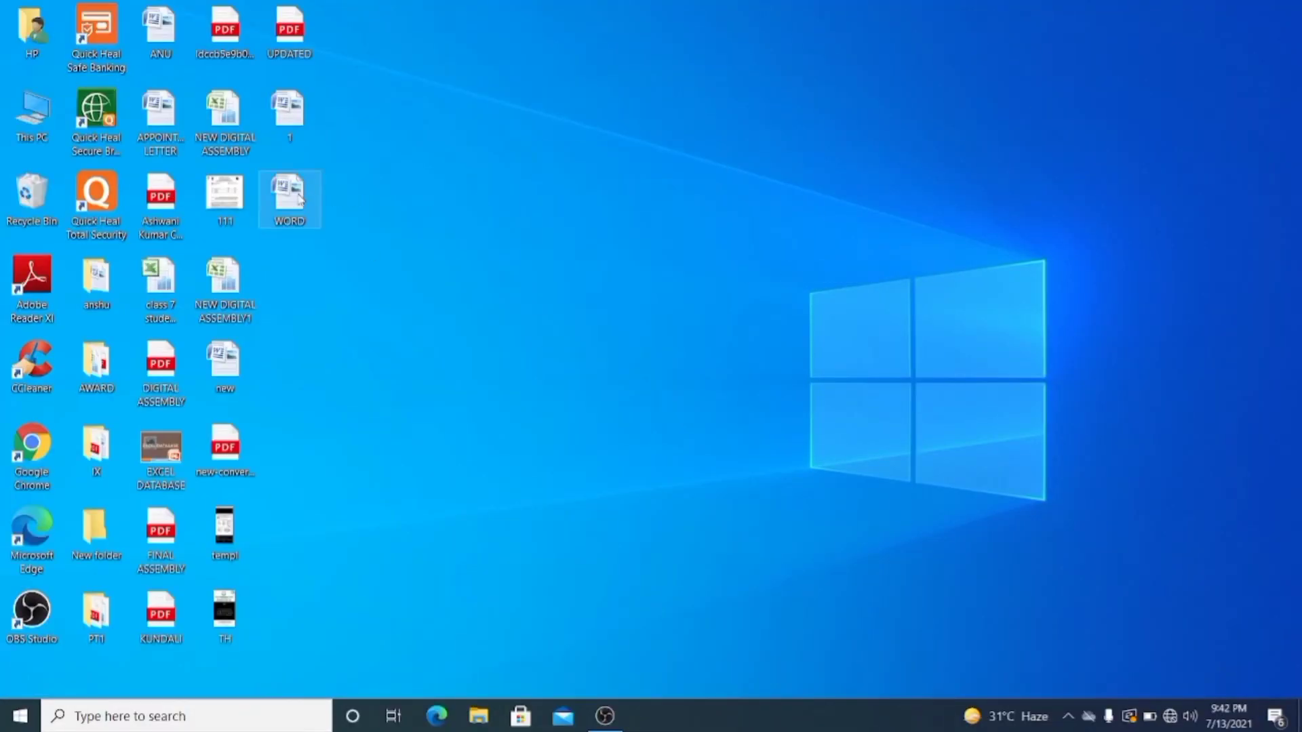
double_click(297, 198)
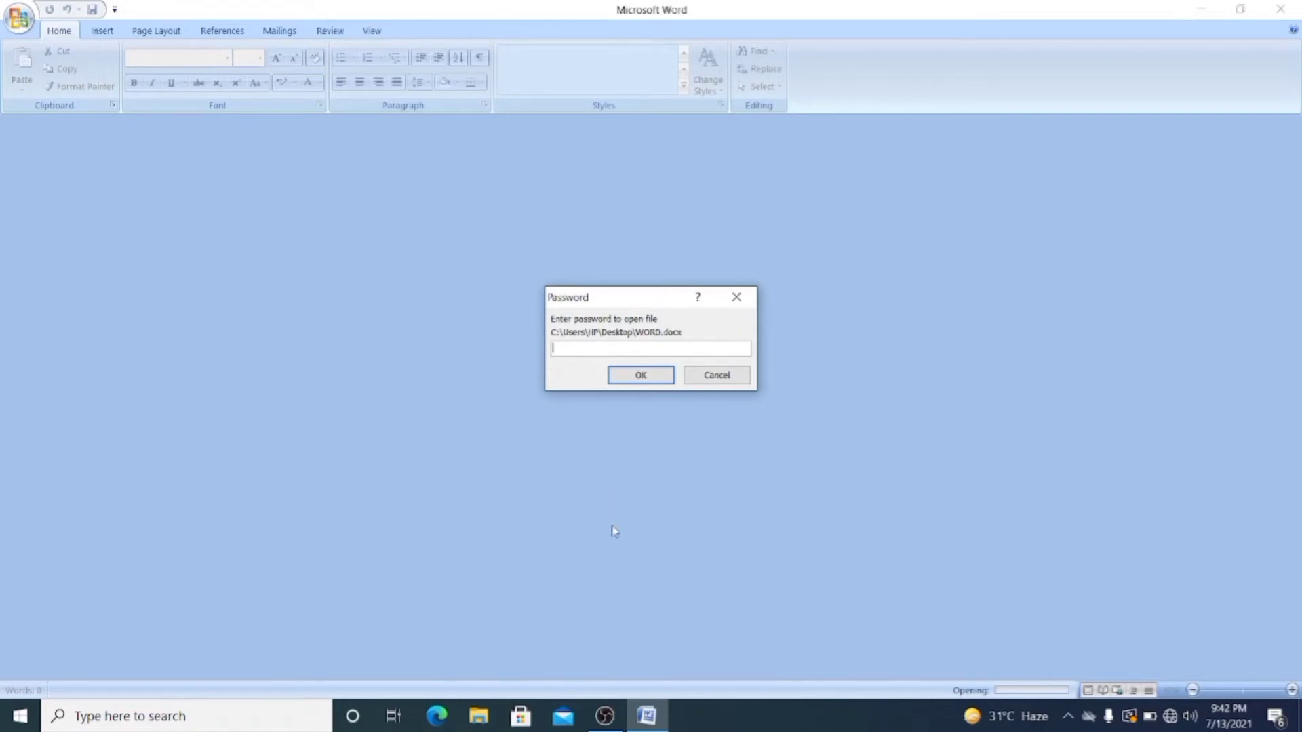
Enter the open password, then the modify password, to open WORD for editing
type("1")
left_click(644, 374)
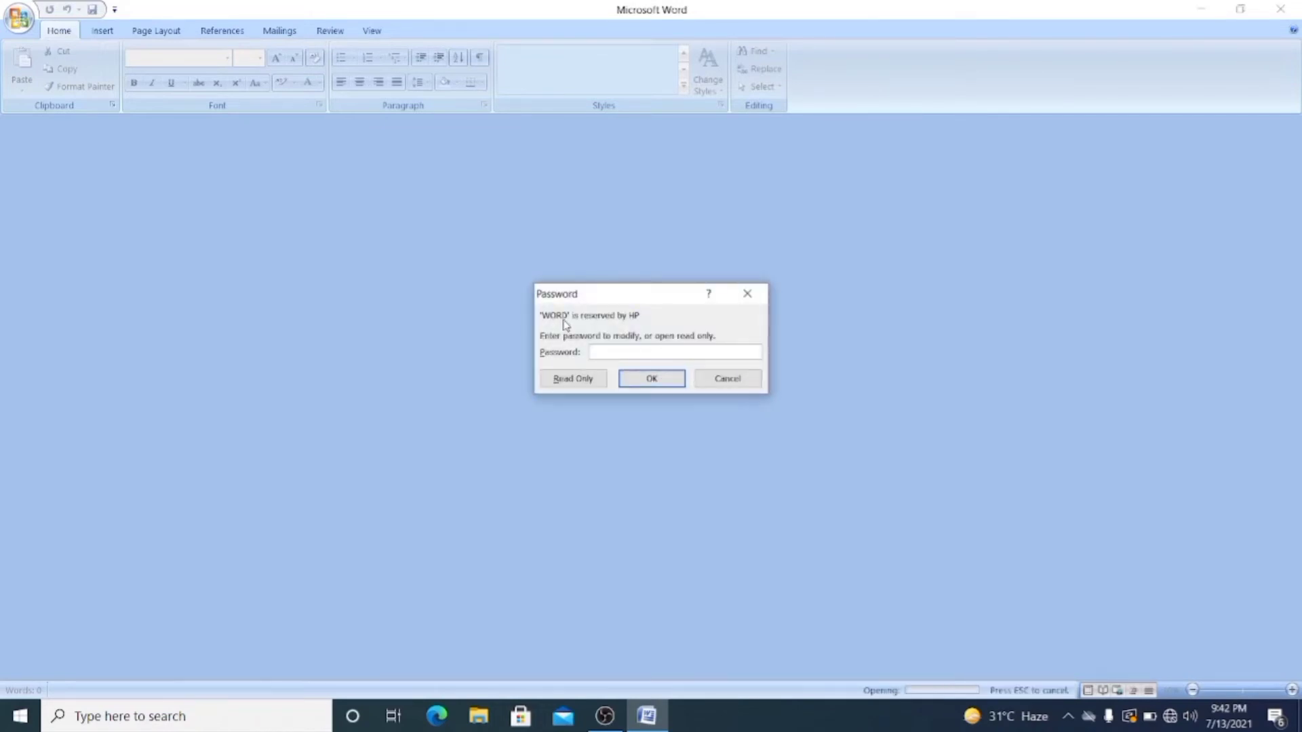
left_click(668, 380)
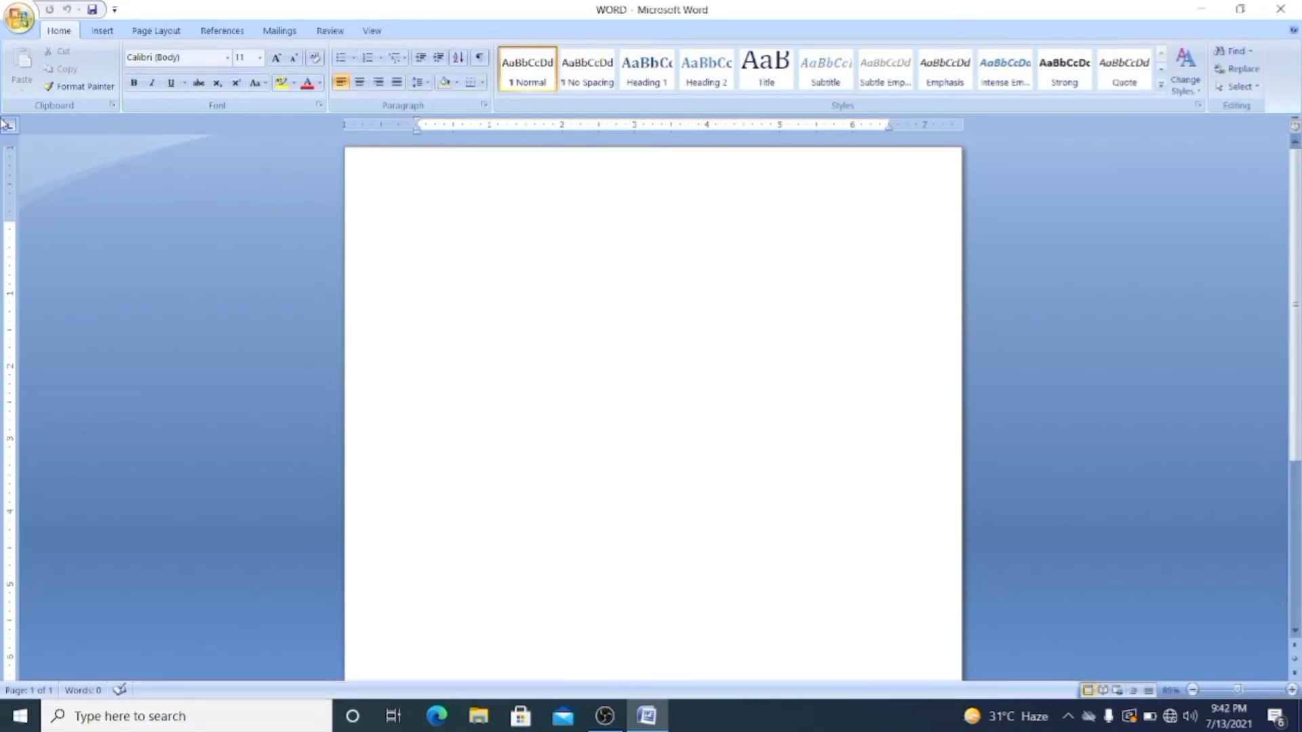
Close the WORD document from the Office menu
left_click(18, 17)
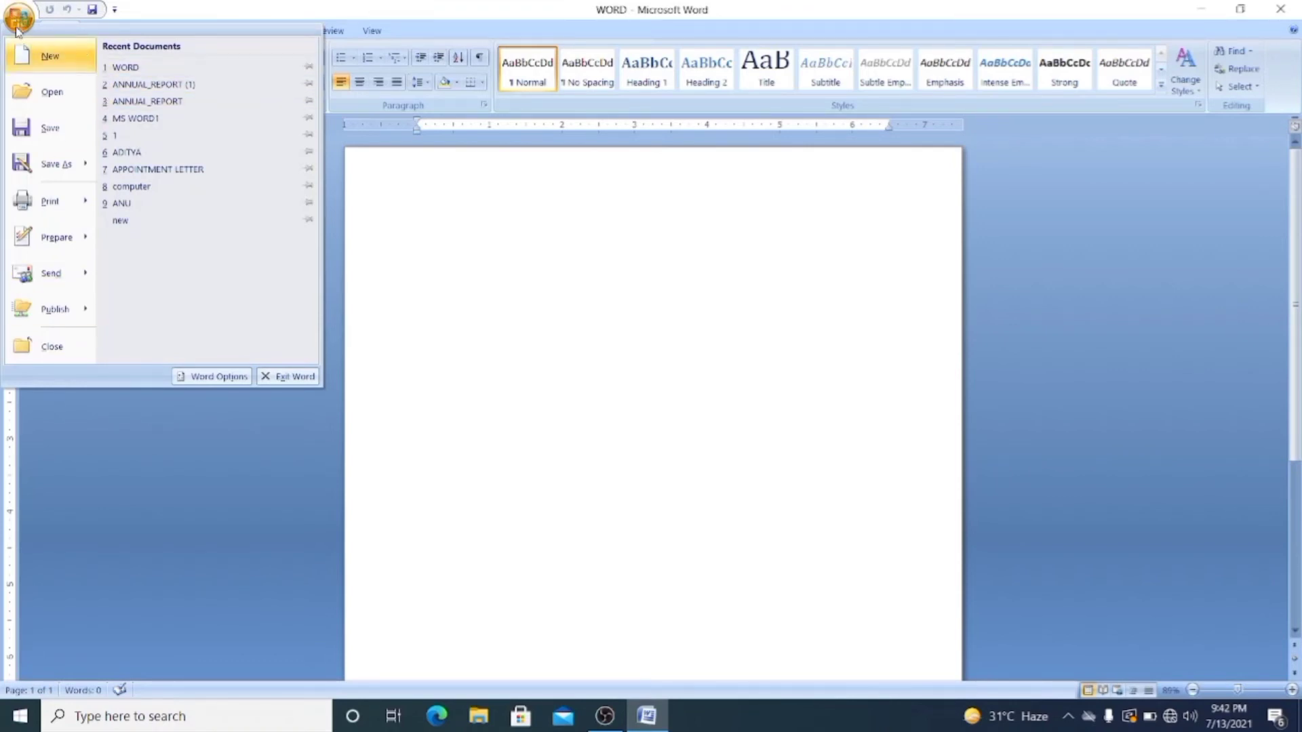
left_click(59, 352)
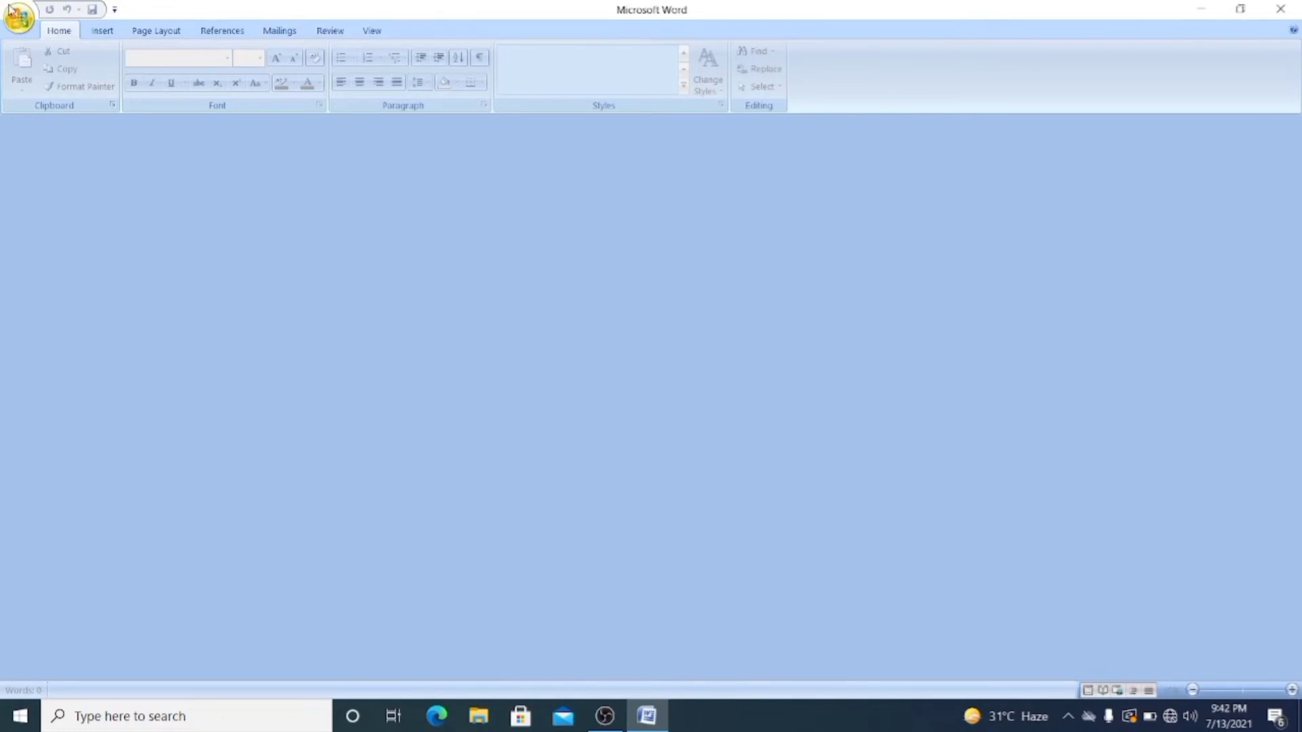
Exit Word using the window's close button
left_click(1286, 10)
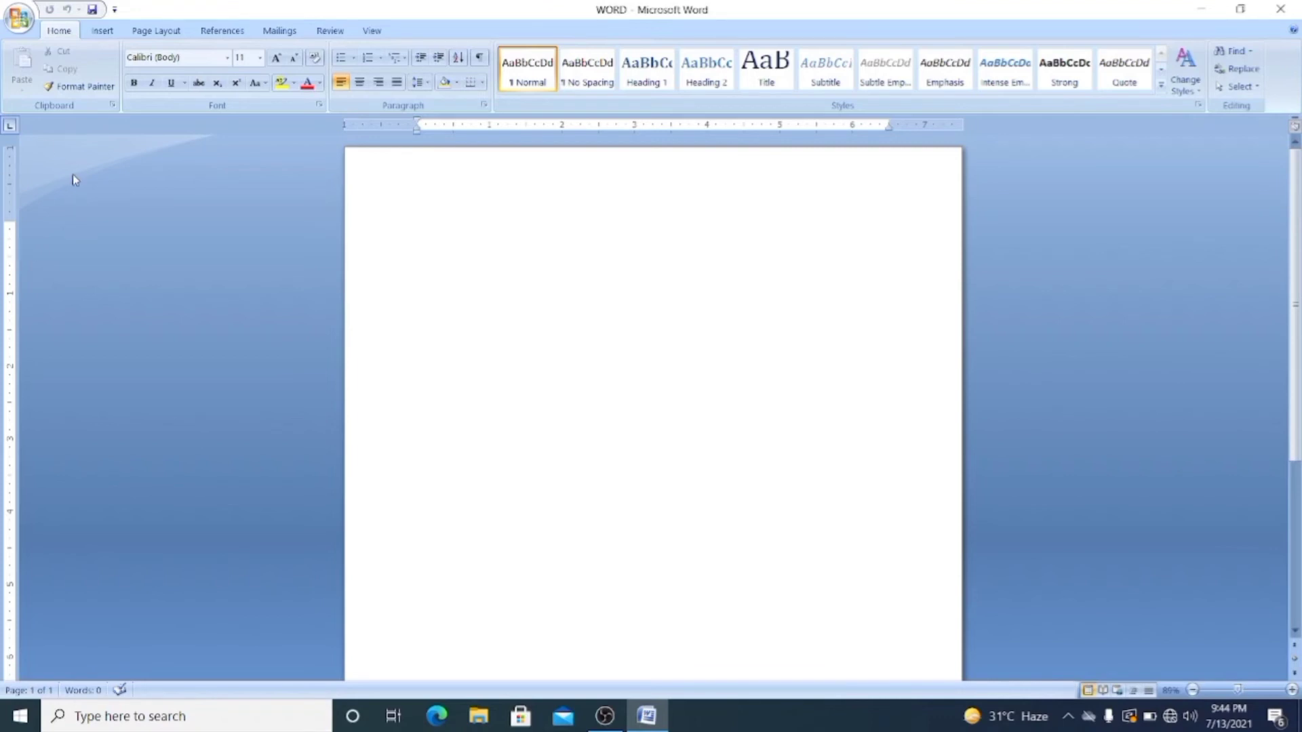
Open the ANU document from the Desktop through the Office menu's Open dialog
left_click(17, 21)
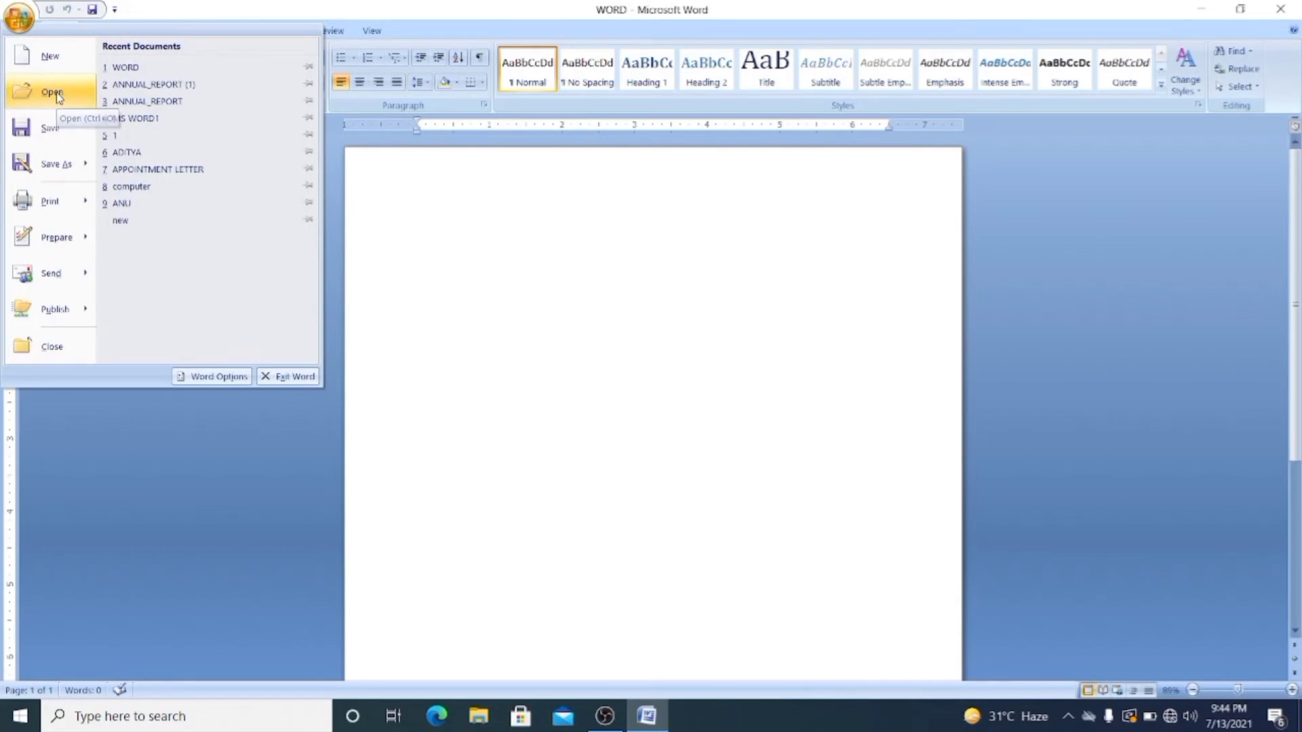
left_click(53, 93)
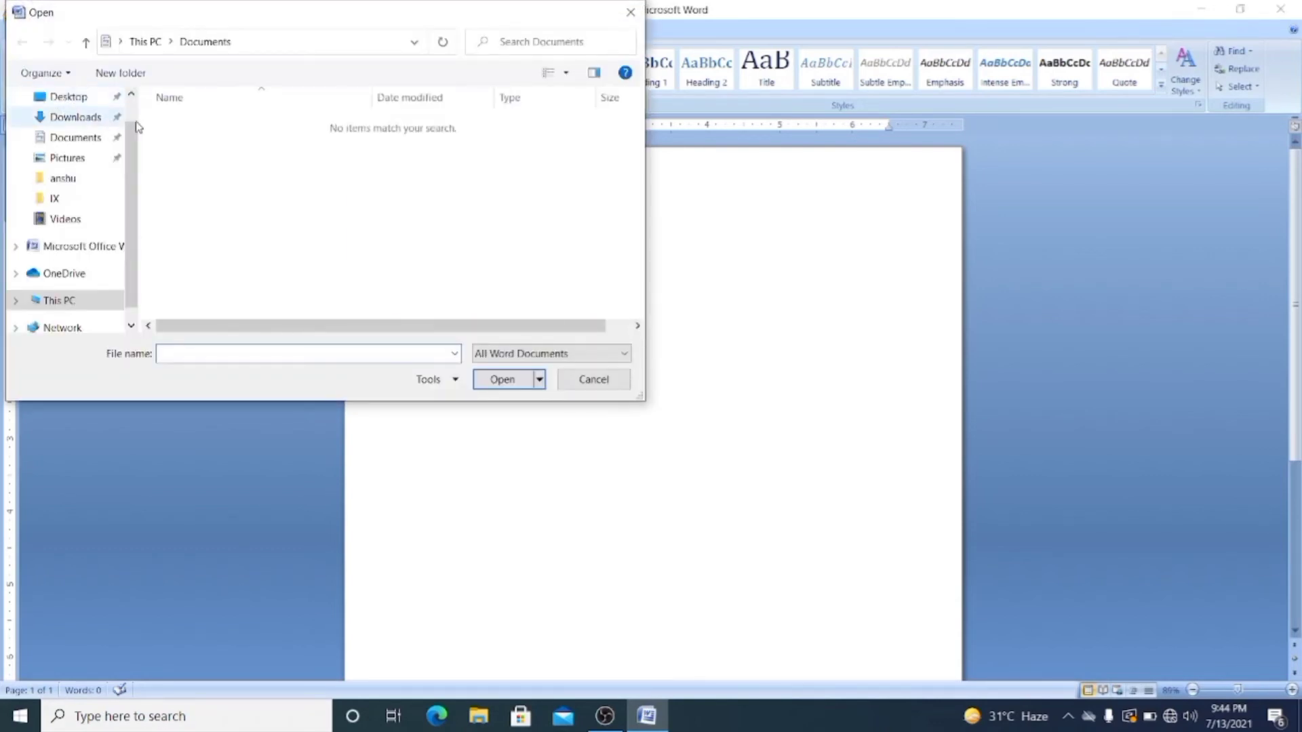
scroll(133, 108, "up", 1)
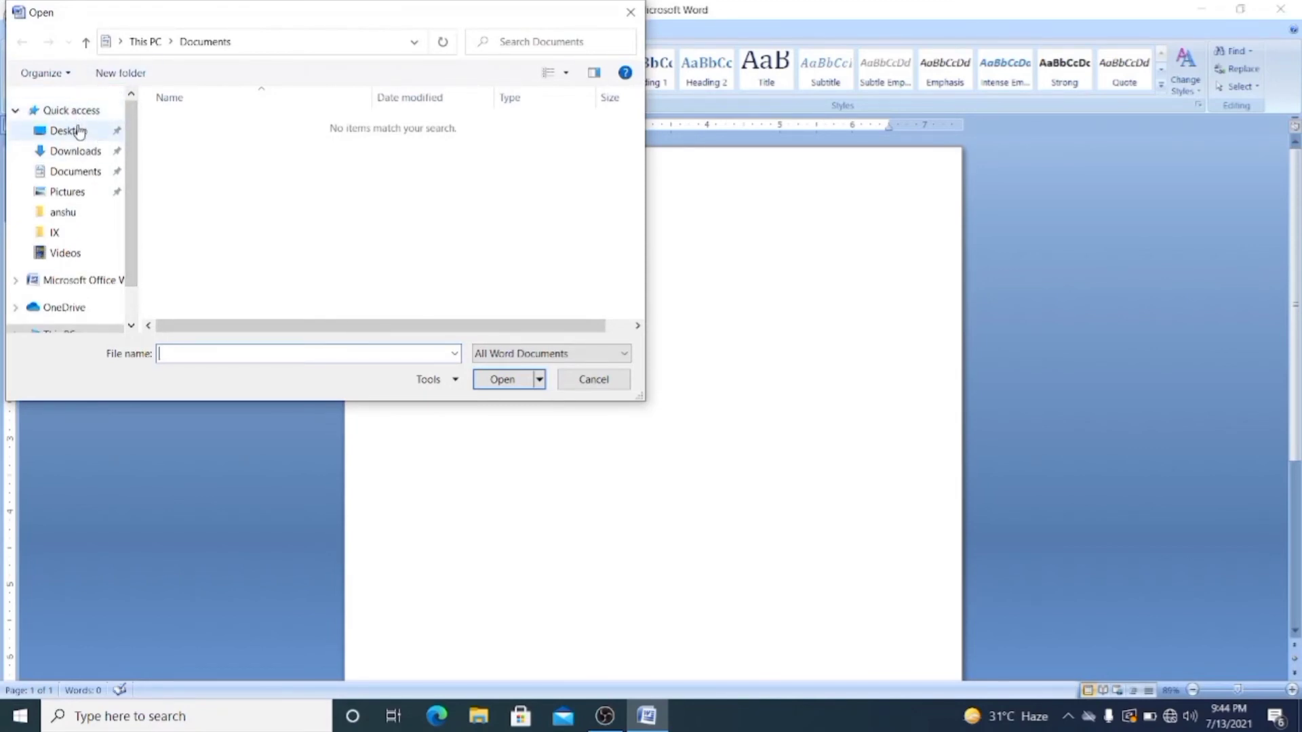
left_click(80, 131)
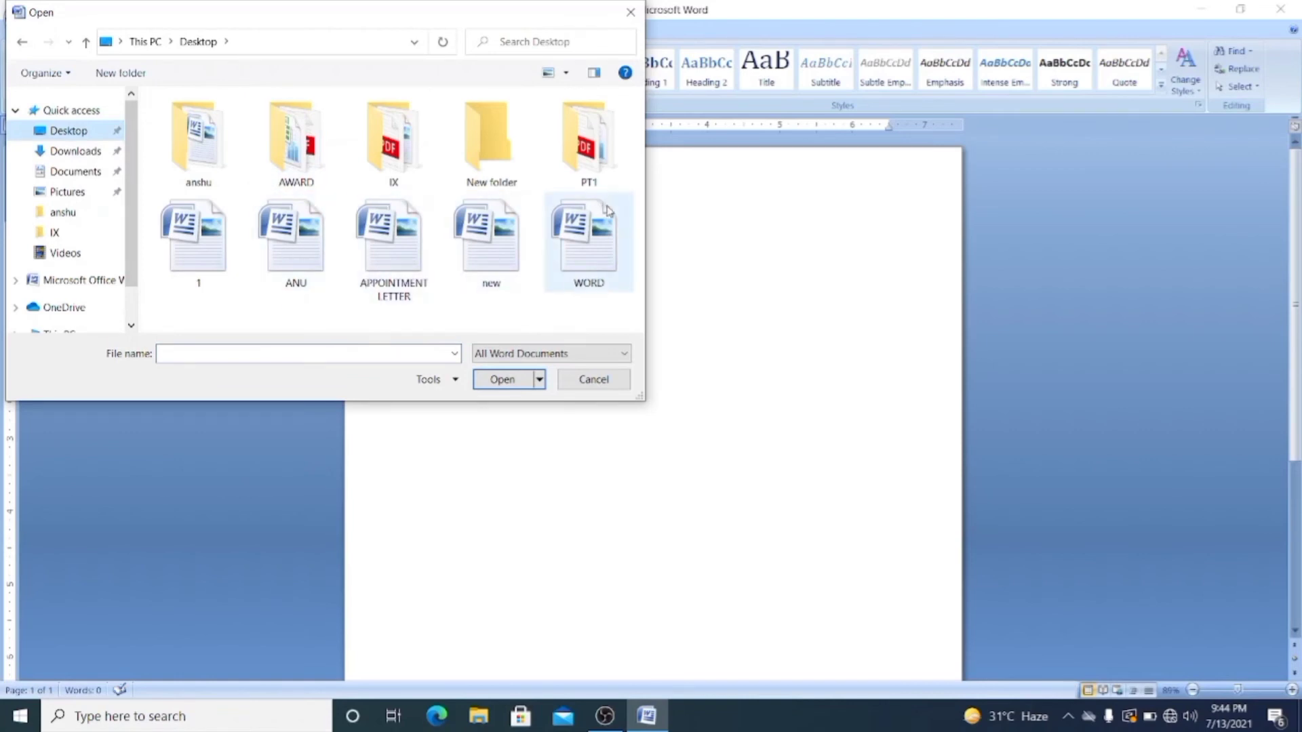
double_click(290, 236)
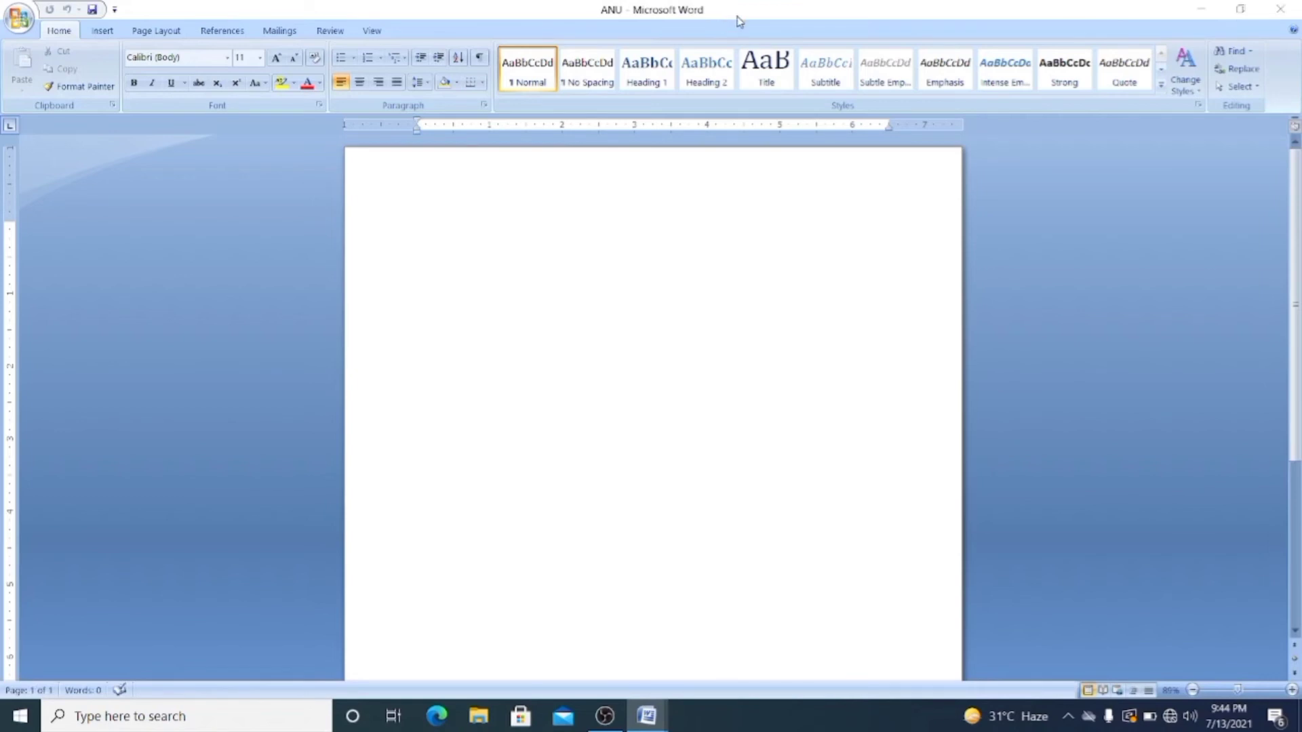
key("ctrl+o")
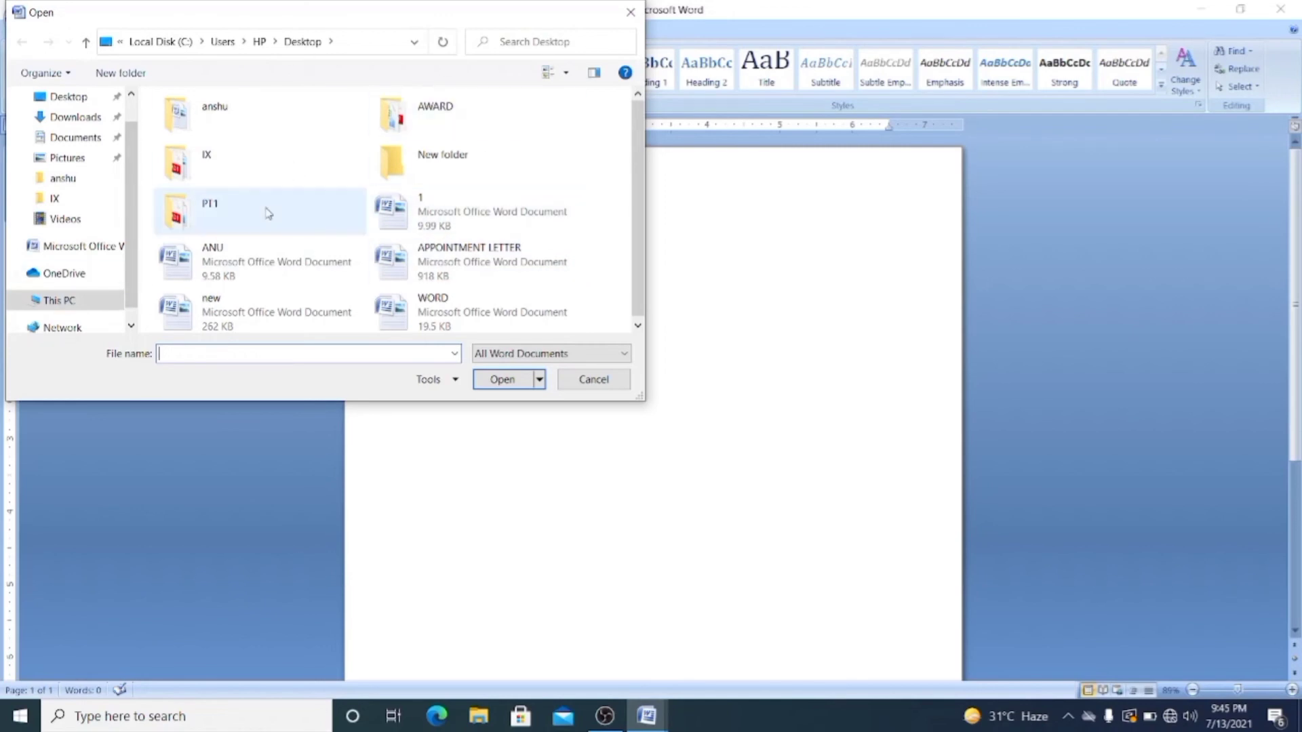
left_click(632, 13)
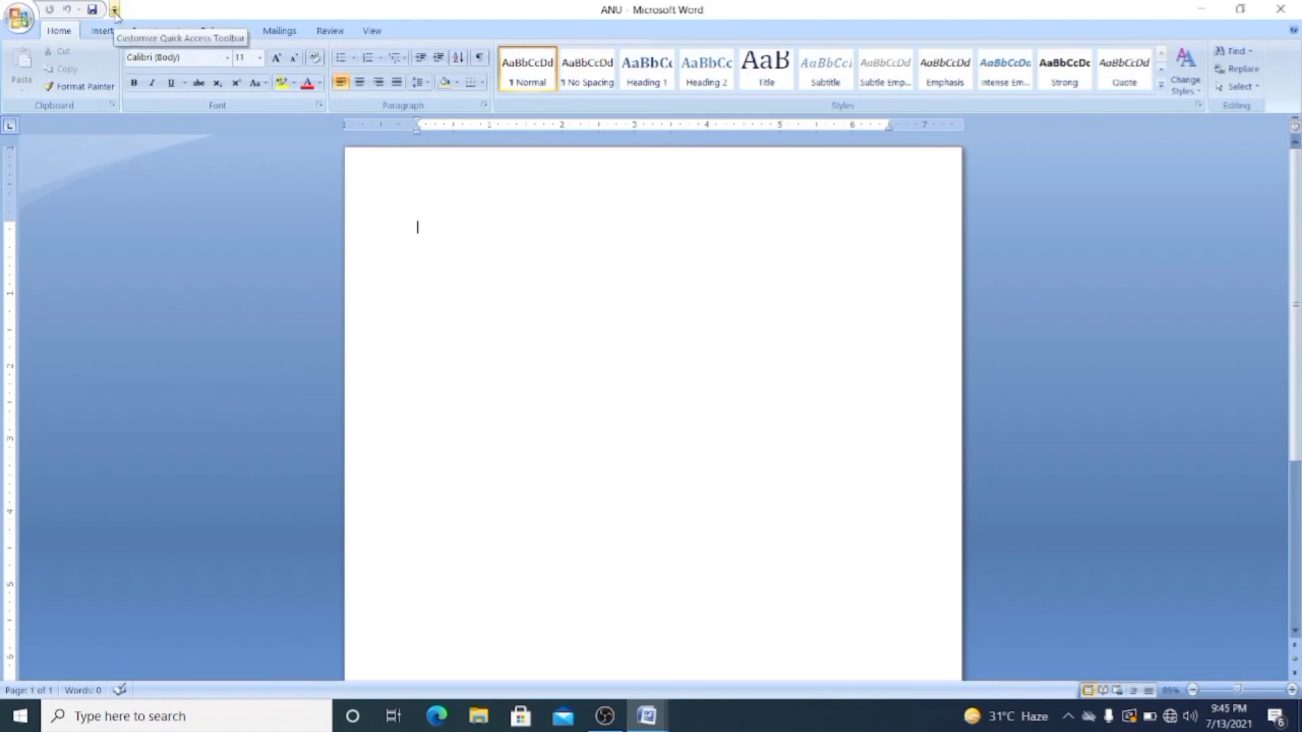
Toggle Minimize the Ribbon on, then off again so the full ribbon stays expanded
left_click(115, 9)
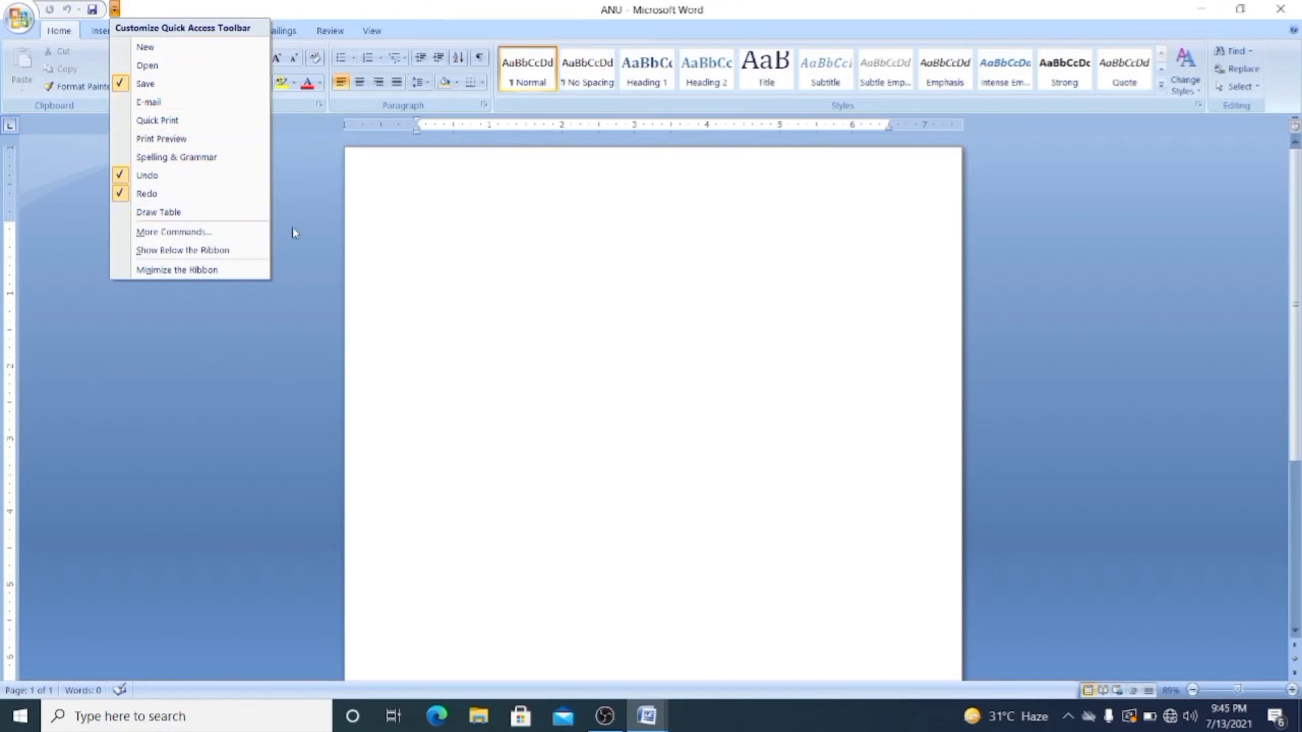
left_click(209, 274)
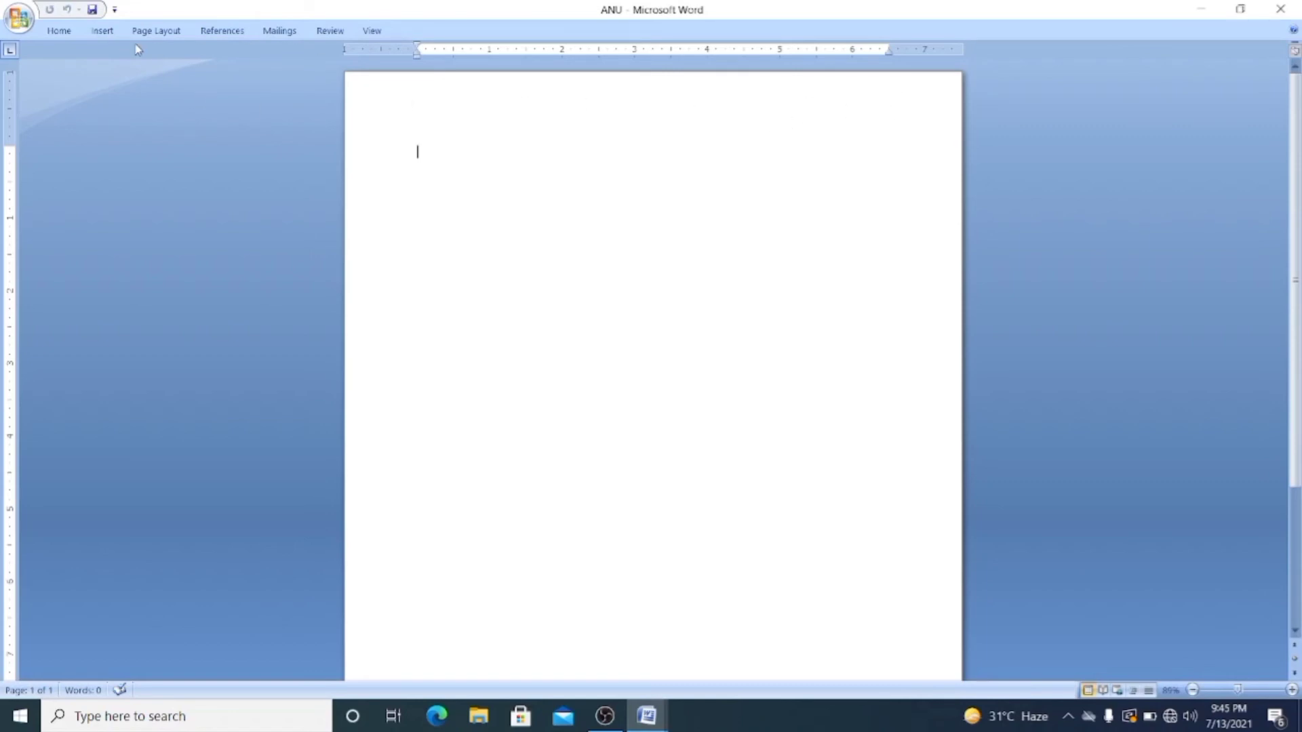
left_click(115, 9)
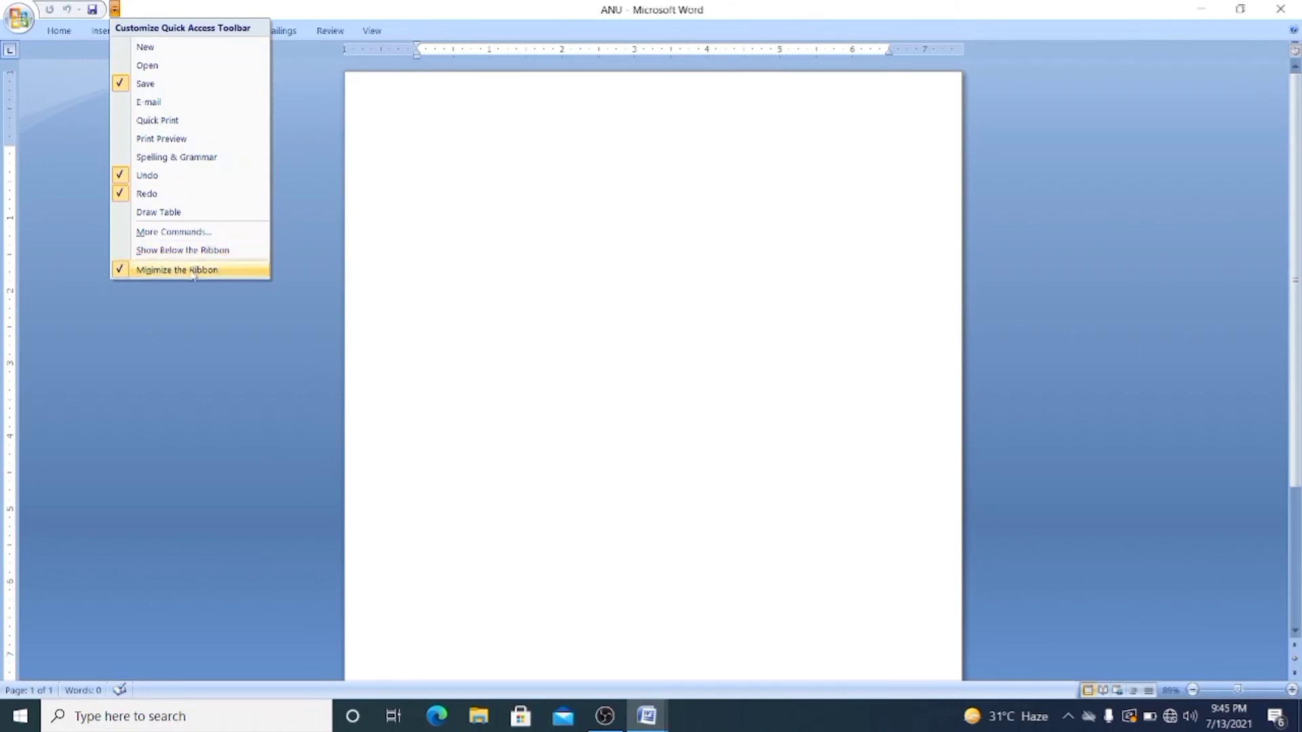
left_click(193, 270)
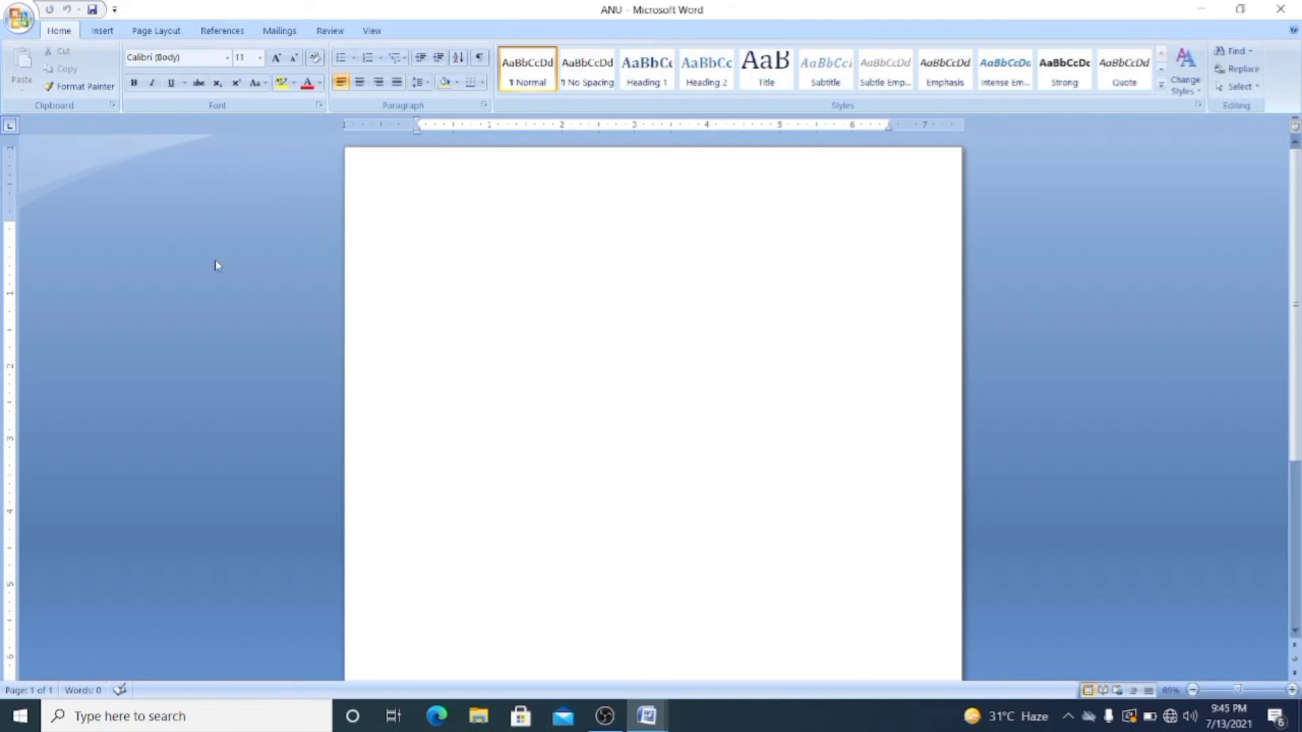
Open Word Options' Customize page for the Quick Access Toolbar, keeping Popular Commands selected
right_click(79, 10)
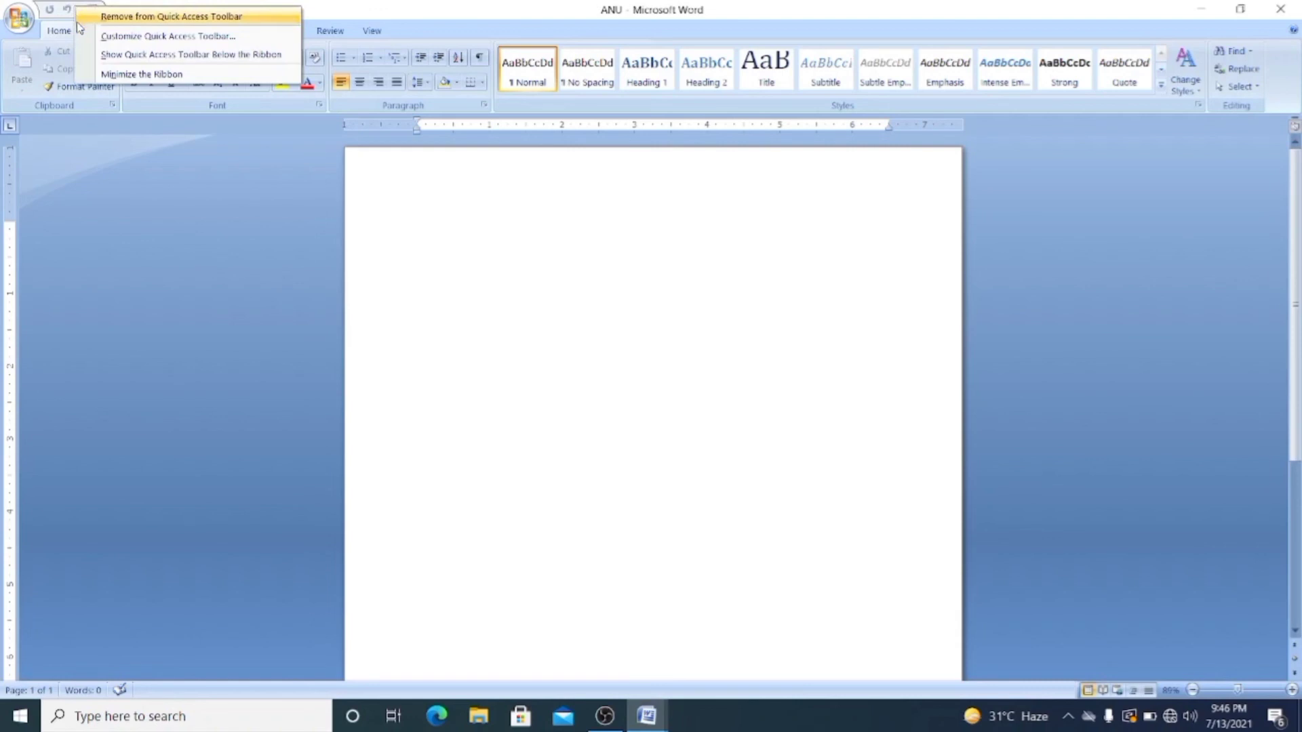
left_click(139, 38)
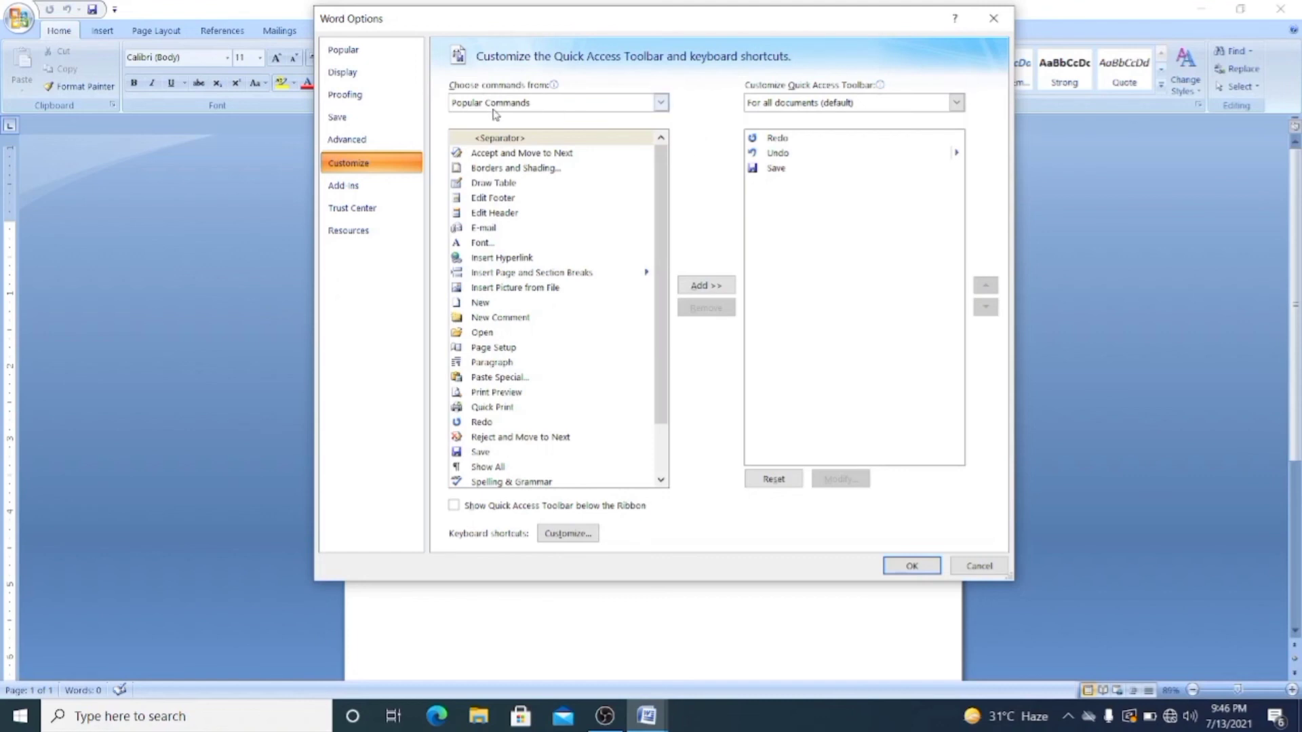
left_click(580, 103)
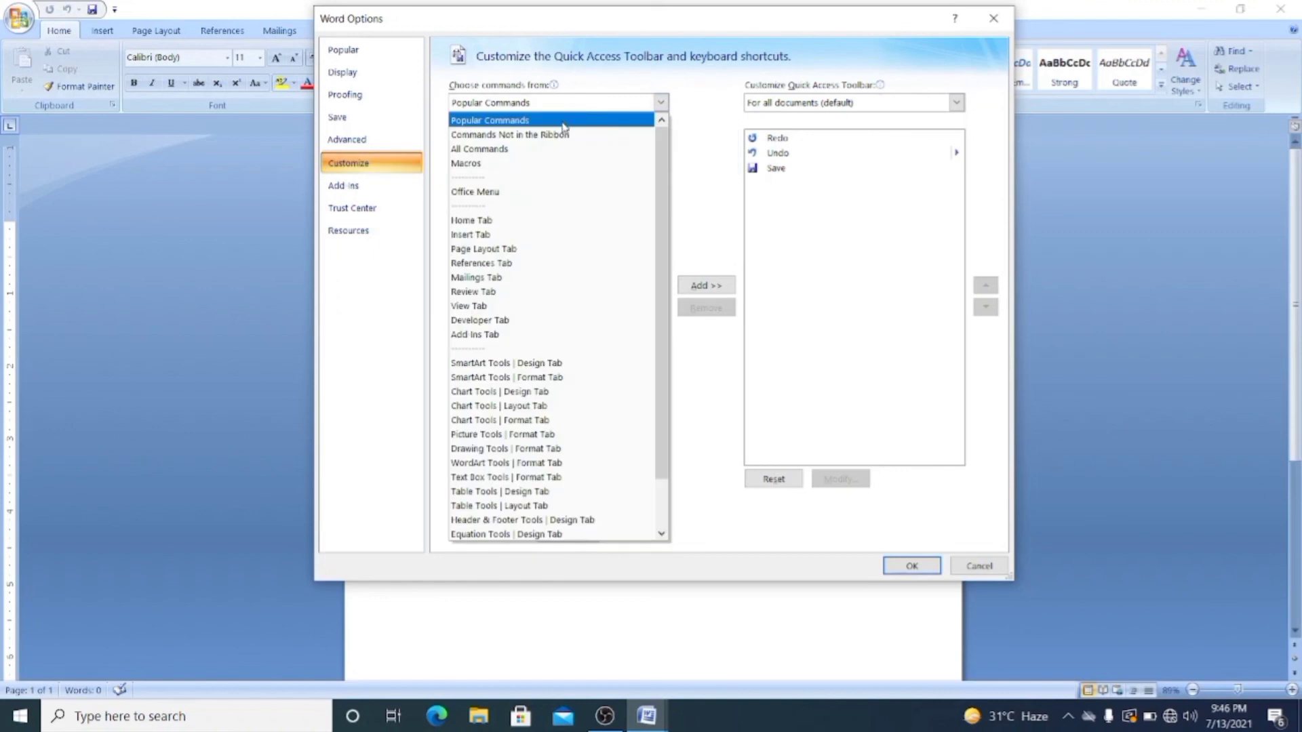
left_click(563, 120)
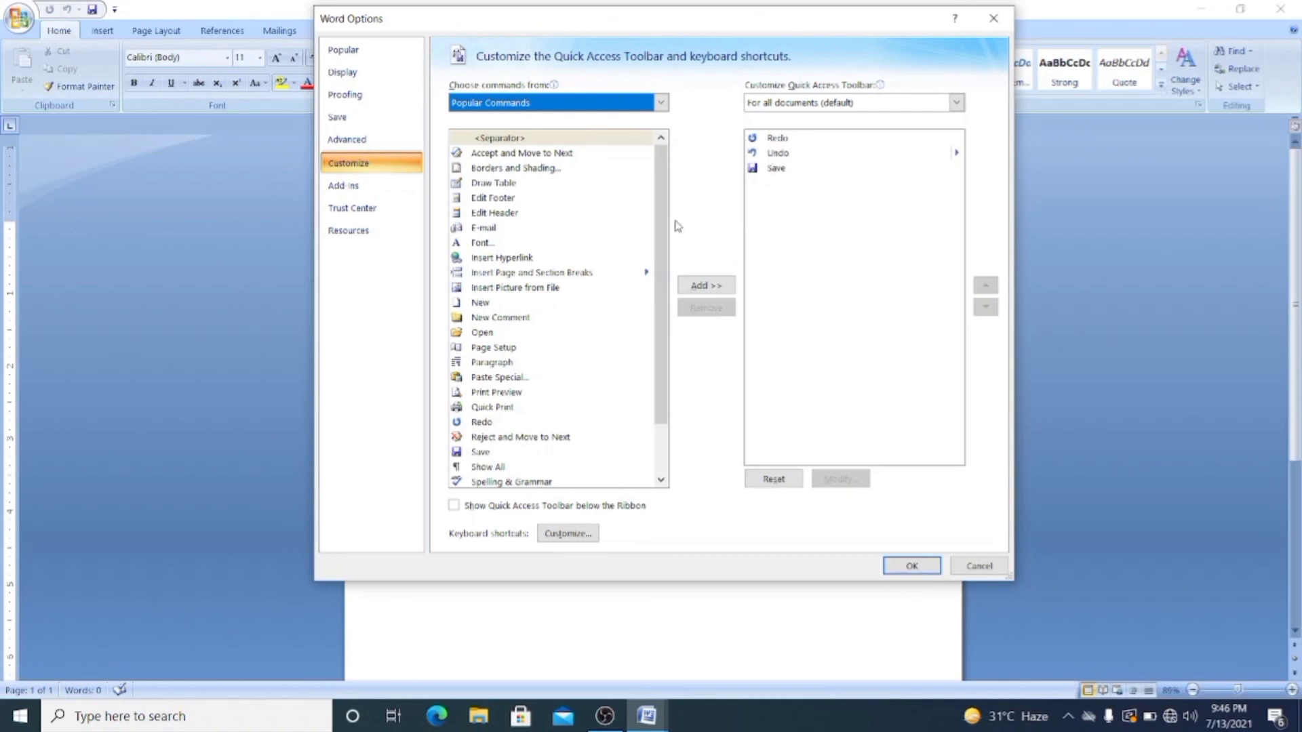
Add New, Open and Quick Print to the Quick Access Toolbar's command list
scroll(661, 225, "down", 1)
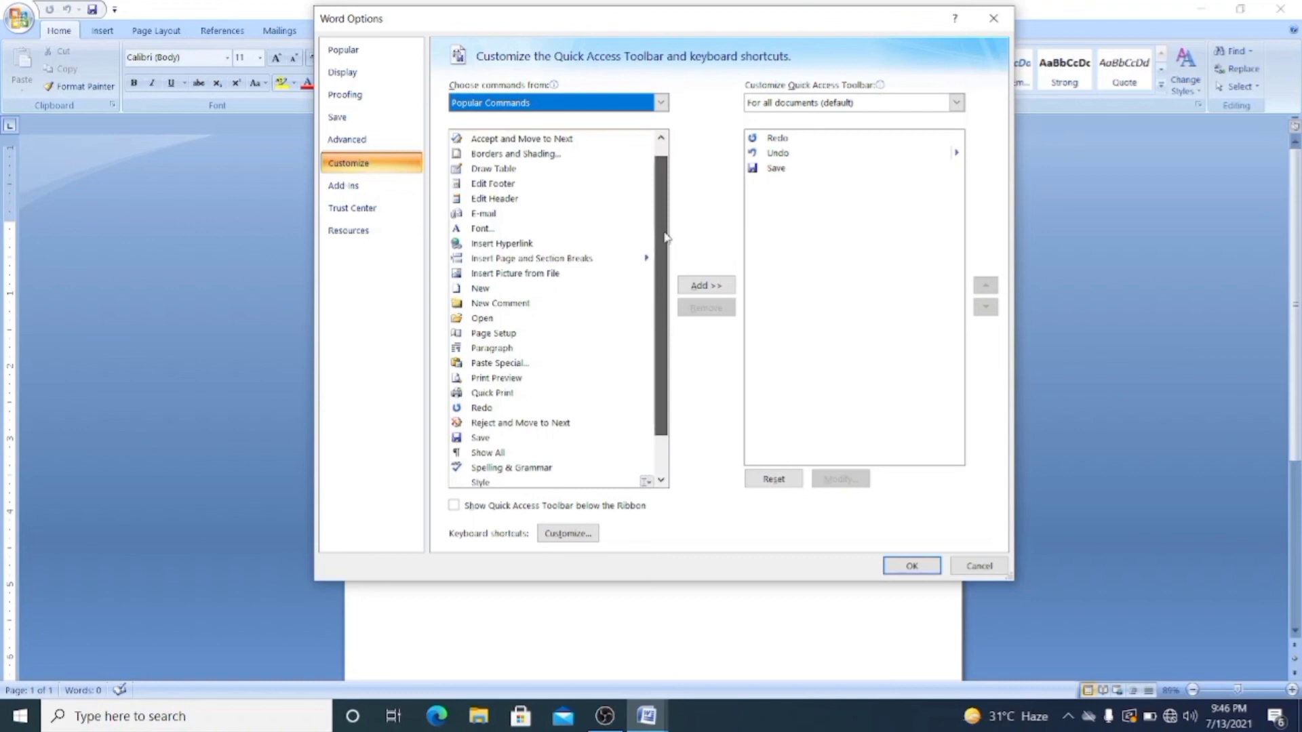
left_click(479, 290)
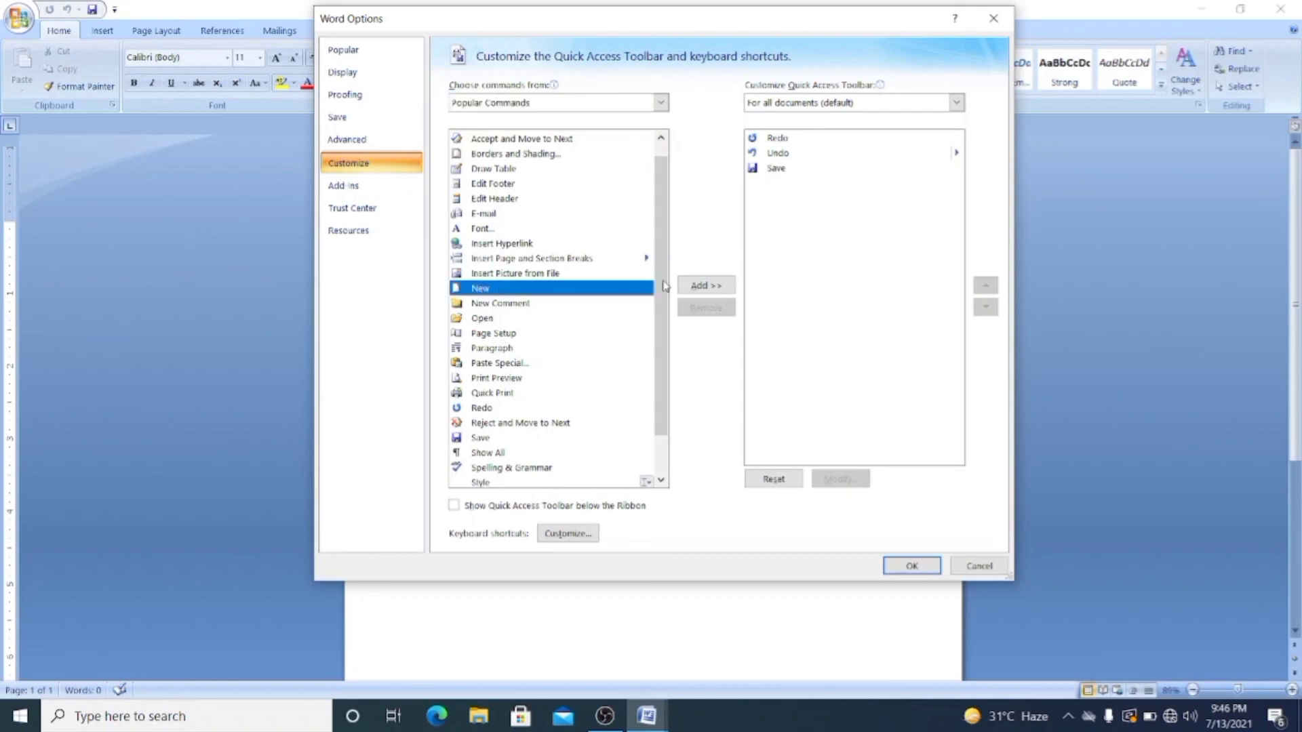
left_click(705, 286)
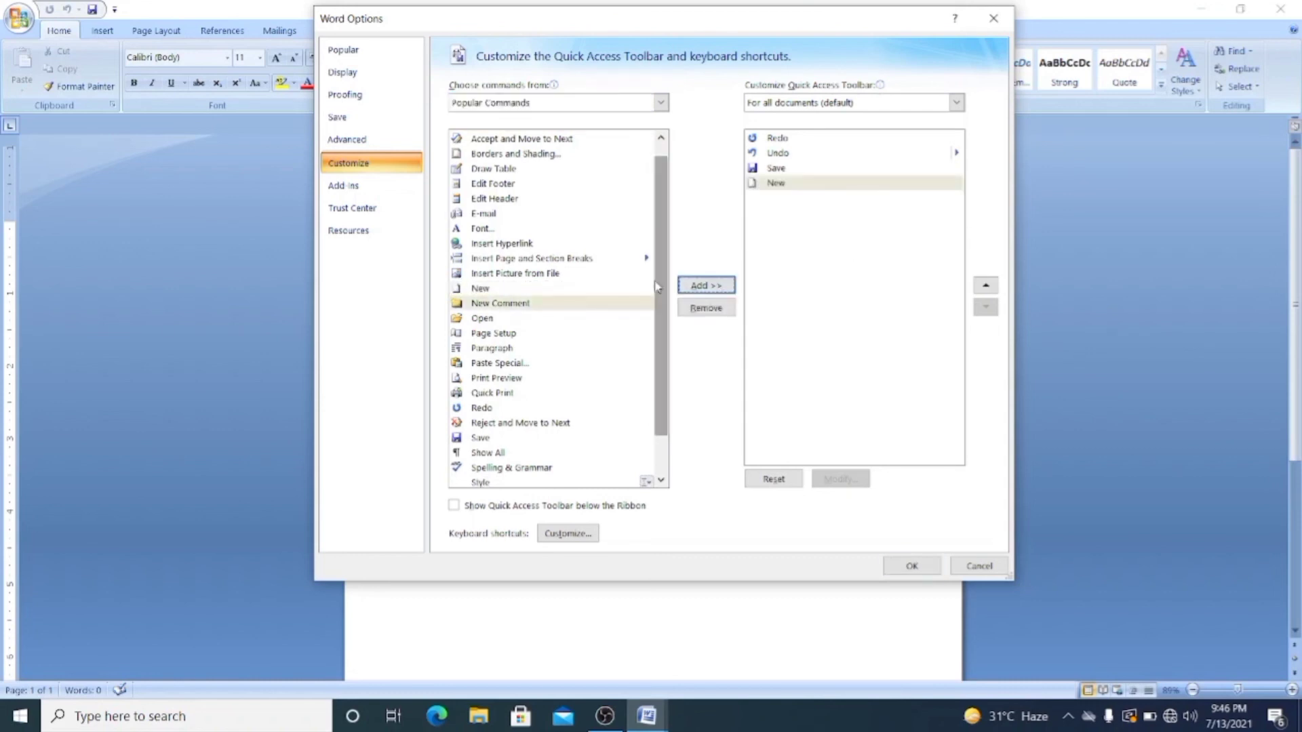
left_click(494, 320)
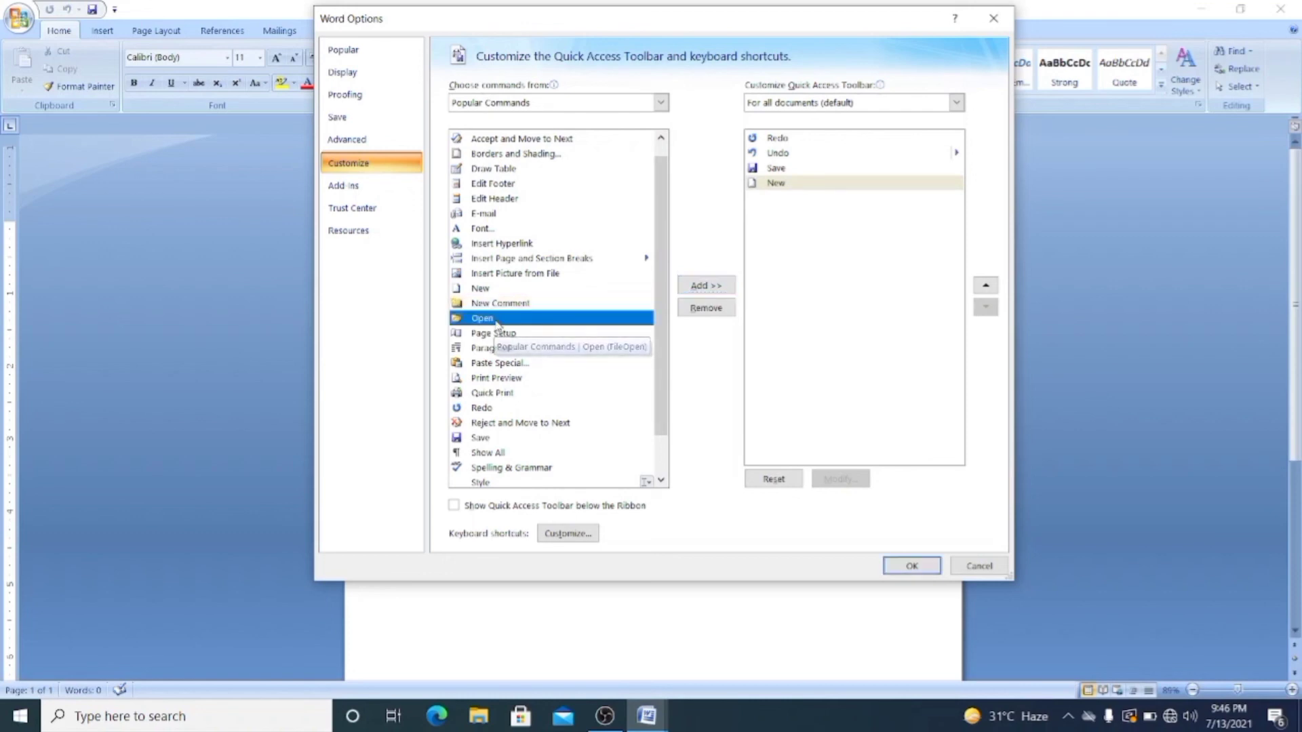
left_click(712, 290)
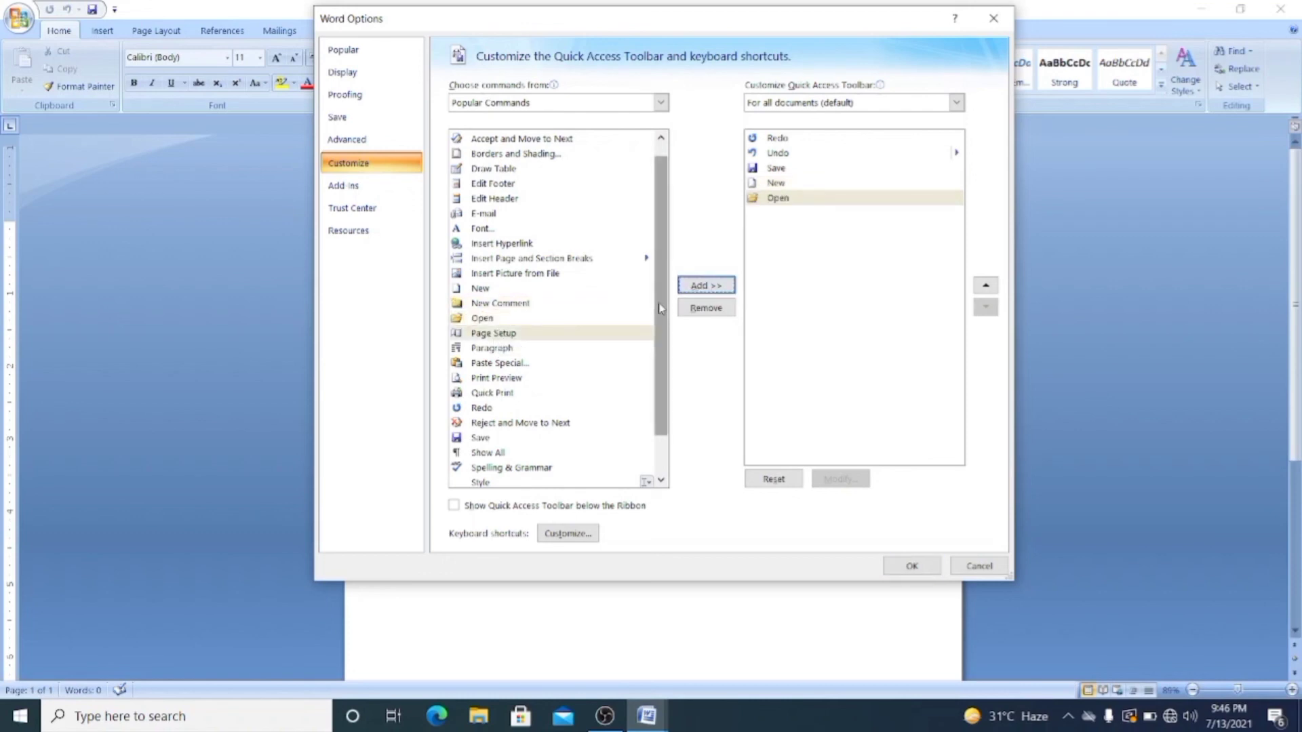
scroll(664, 349, "down", 1)
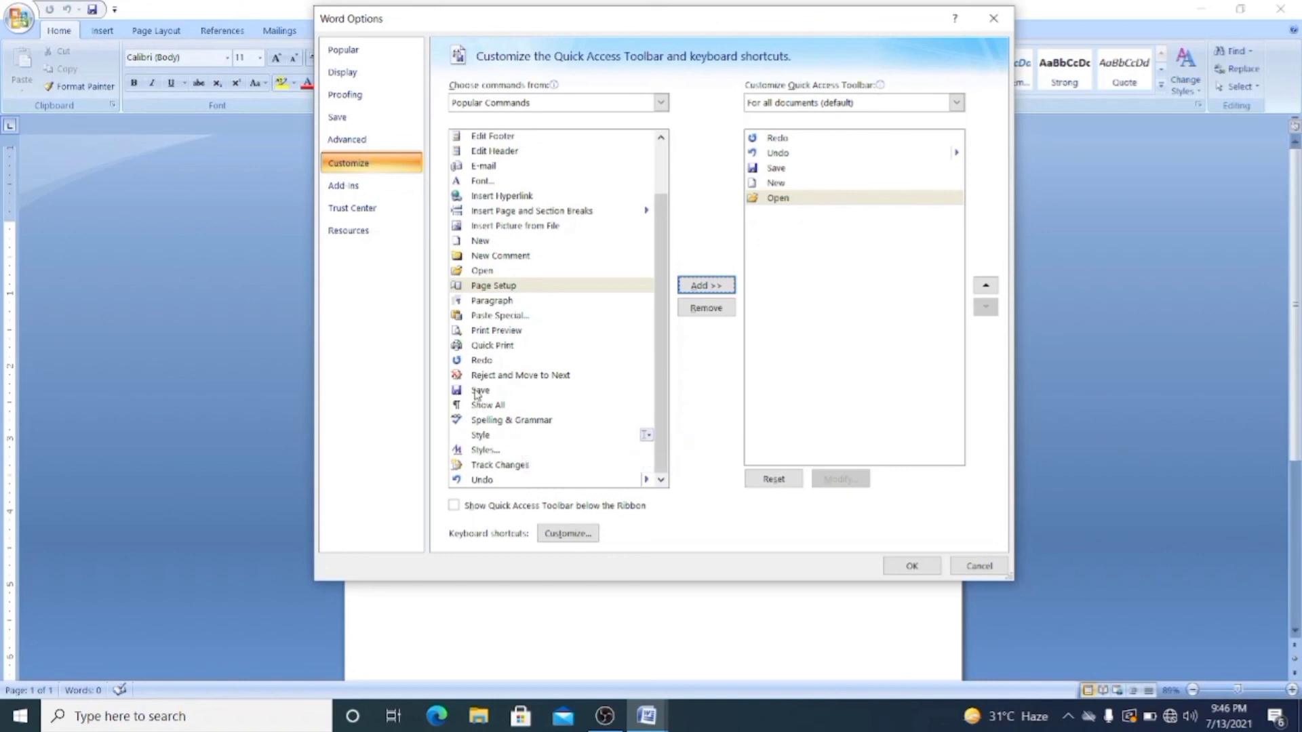
left_click(488, 361)
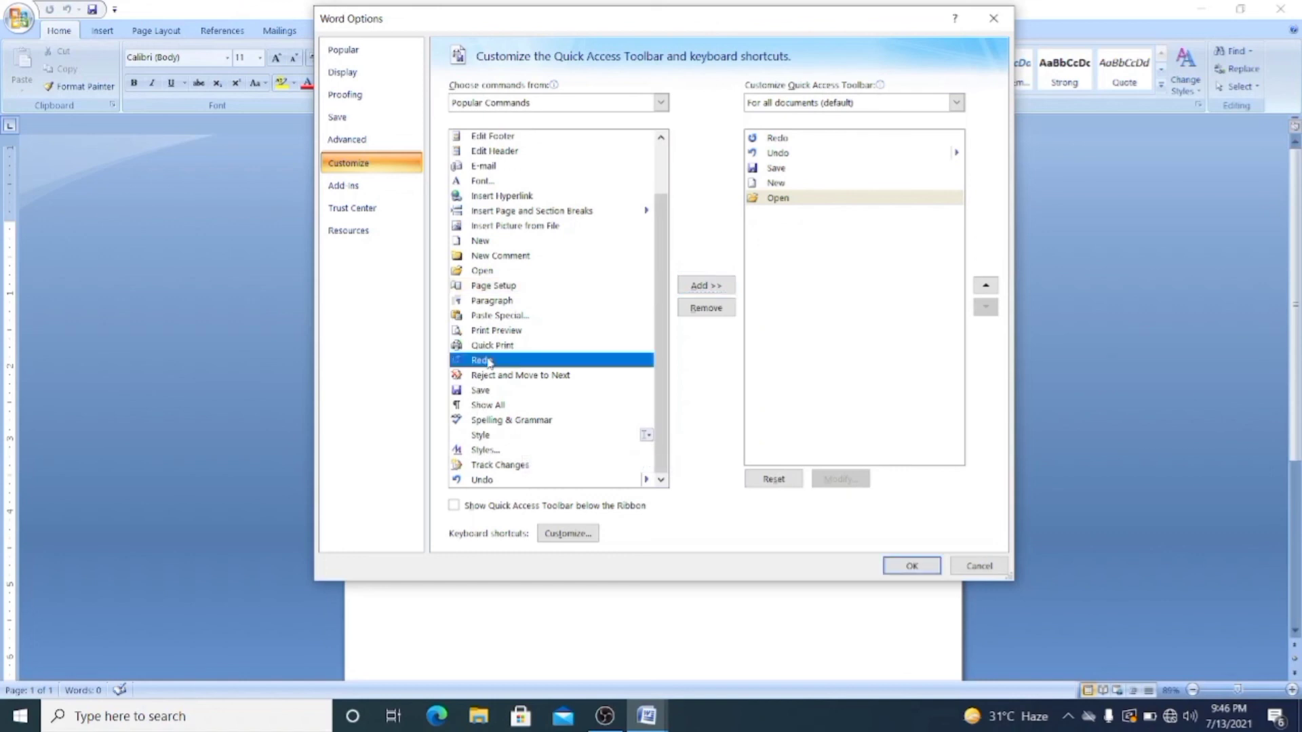
left_click(492, 346)
left_click(699, 285)
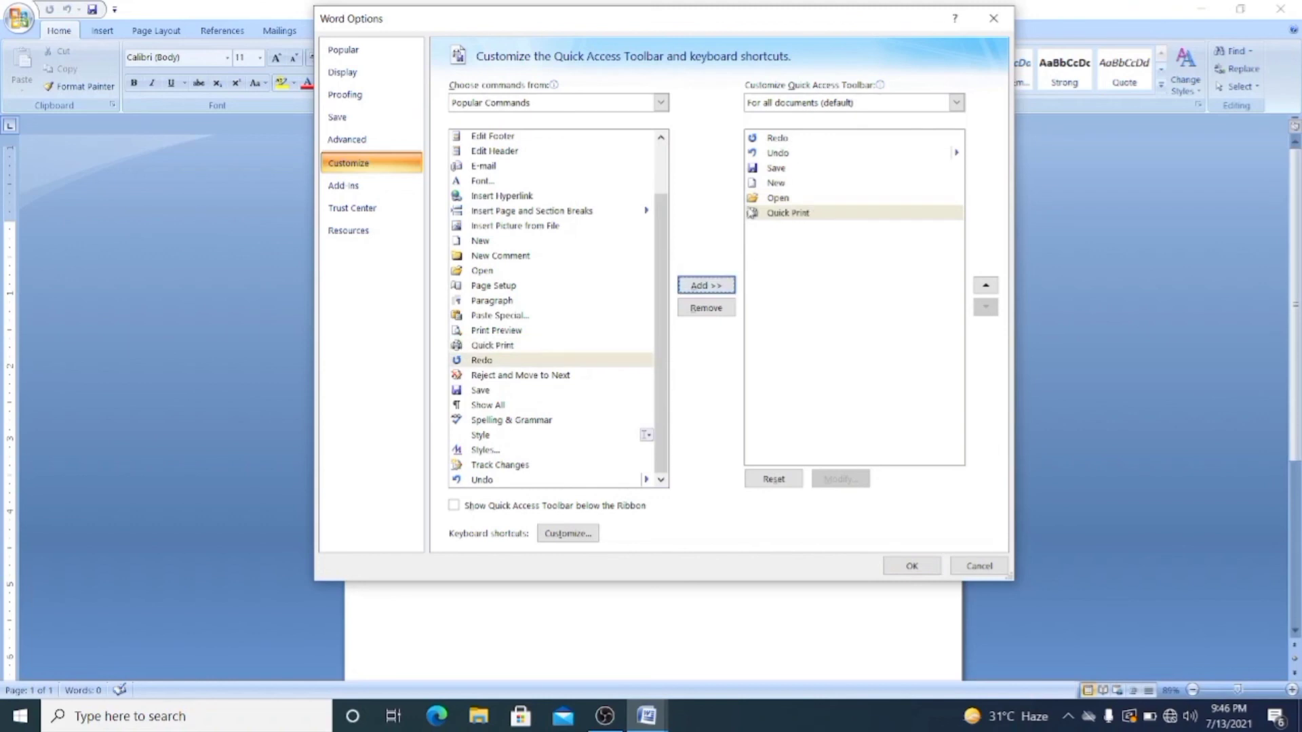
Remove Redo from the Quick Access Toolbar and confirm the changes in Word Options
left_click(771, 139)
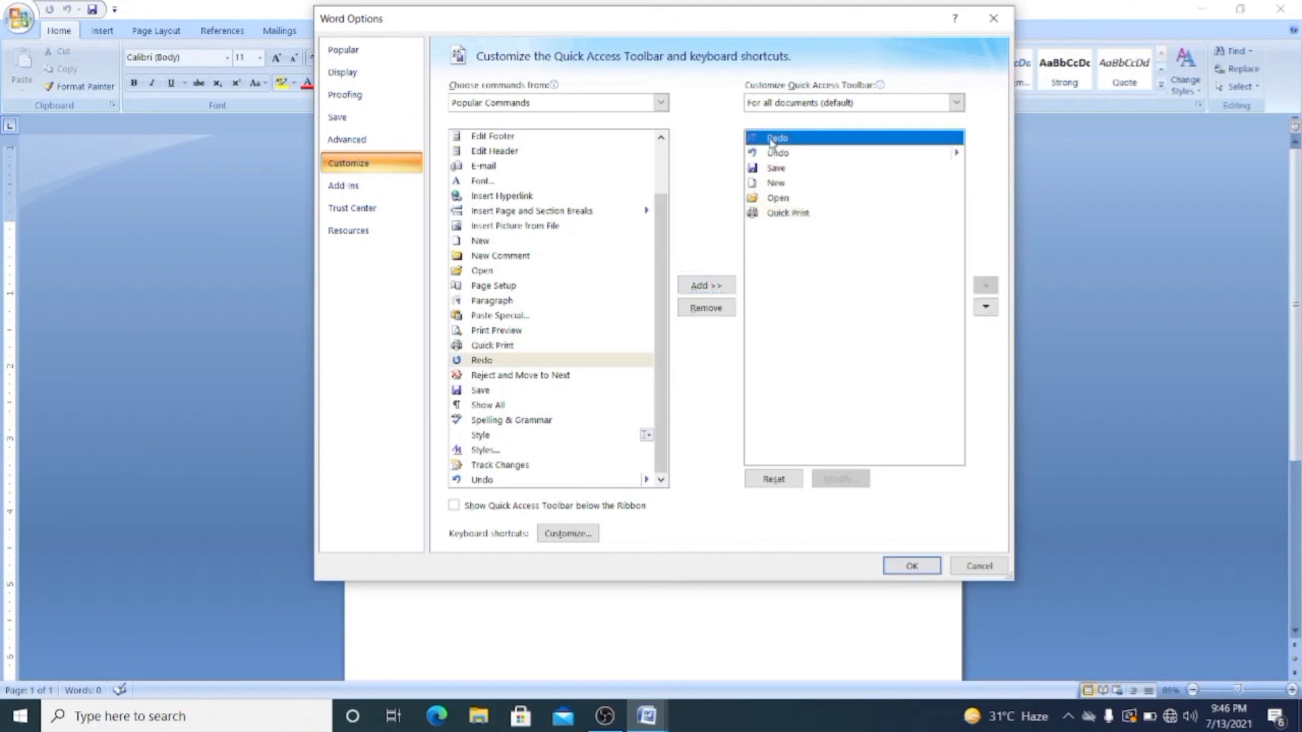
left_click(721, 310)
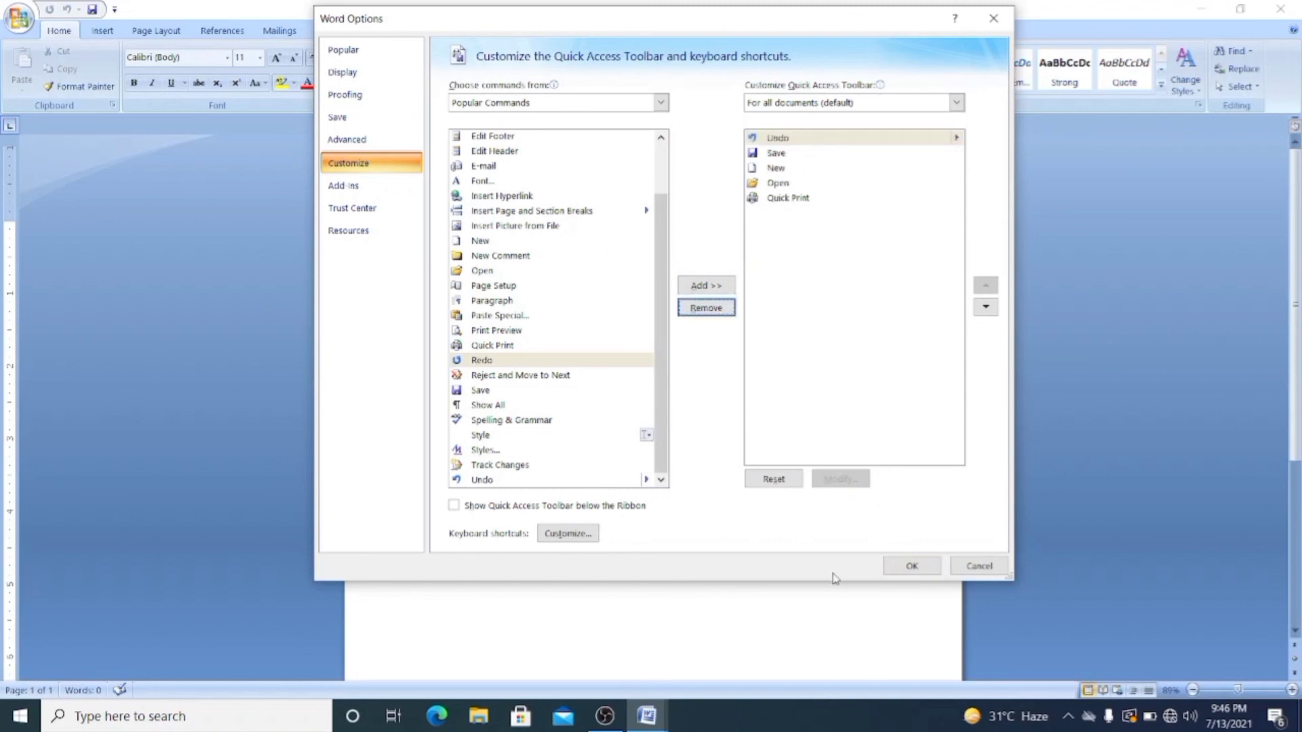
left_click(912, 567)
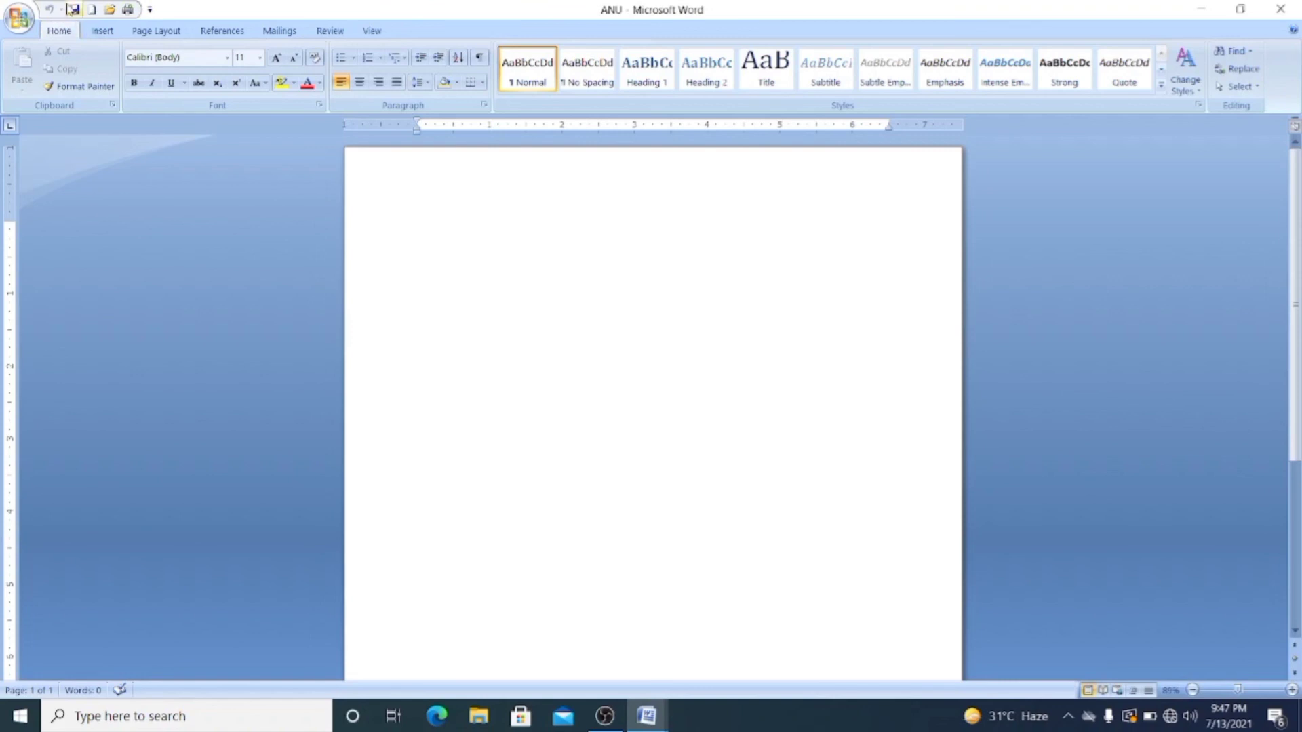
right_click(65, 6)
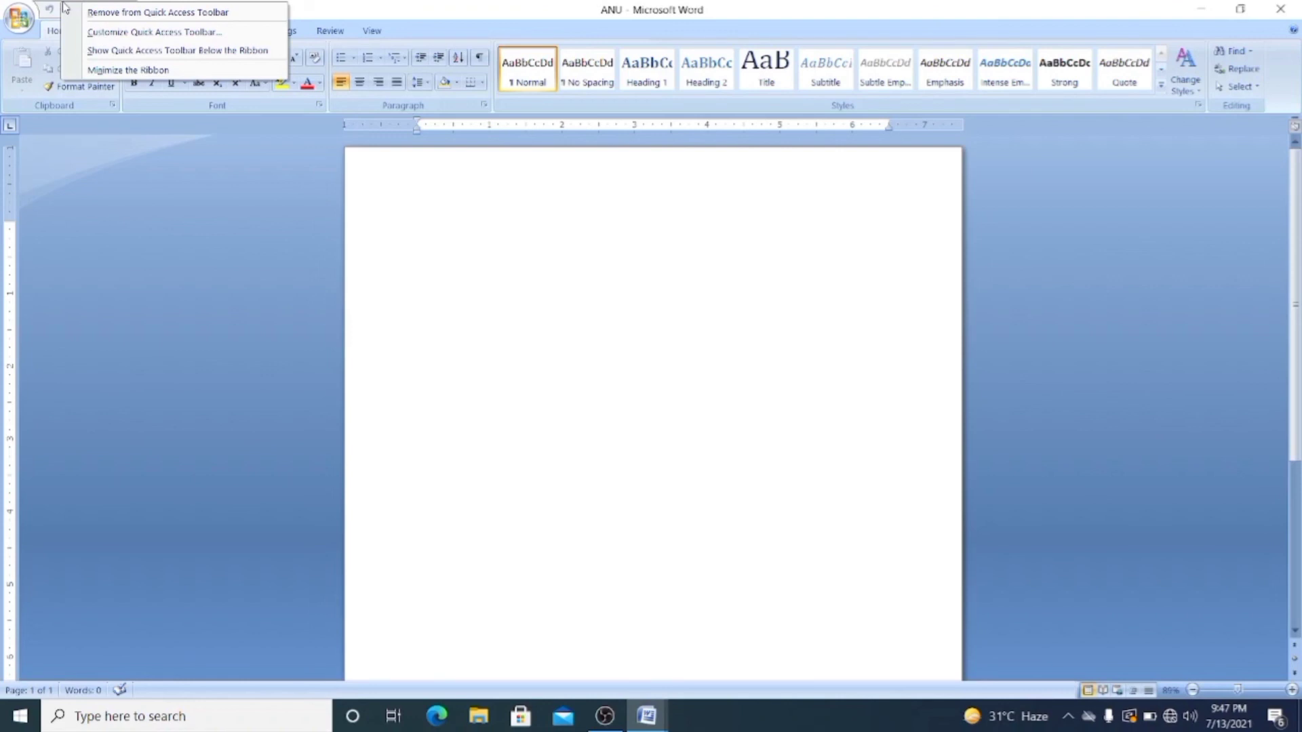
left_click(108, 32)
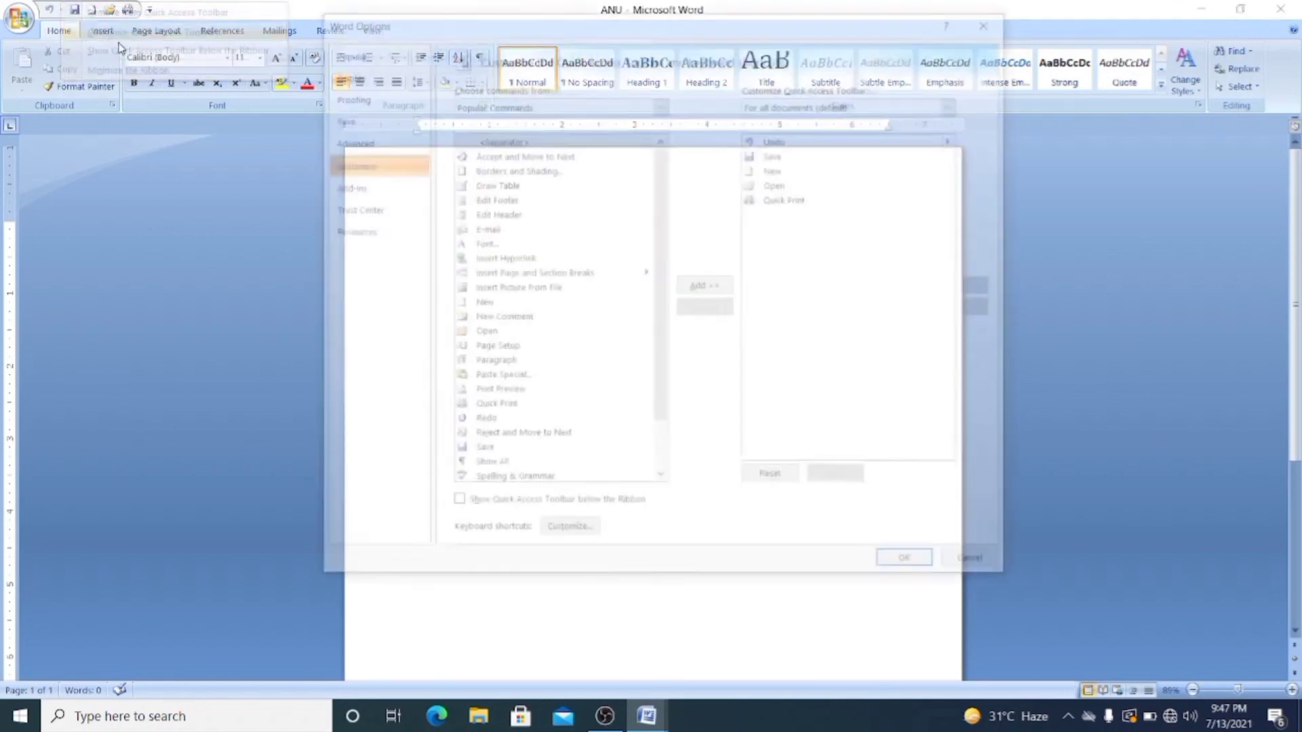
left_click(453, 506)
left_click(912, 566)
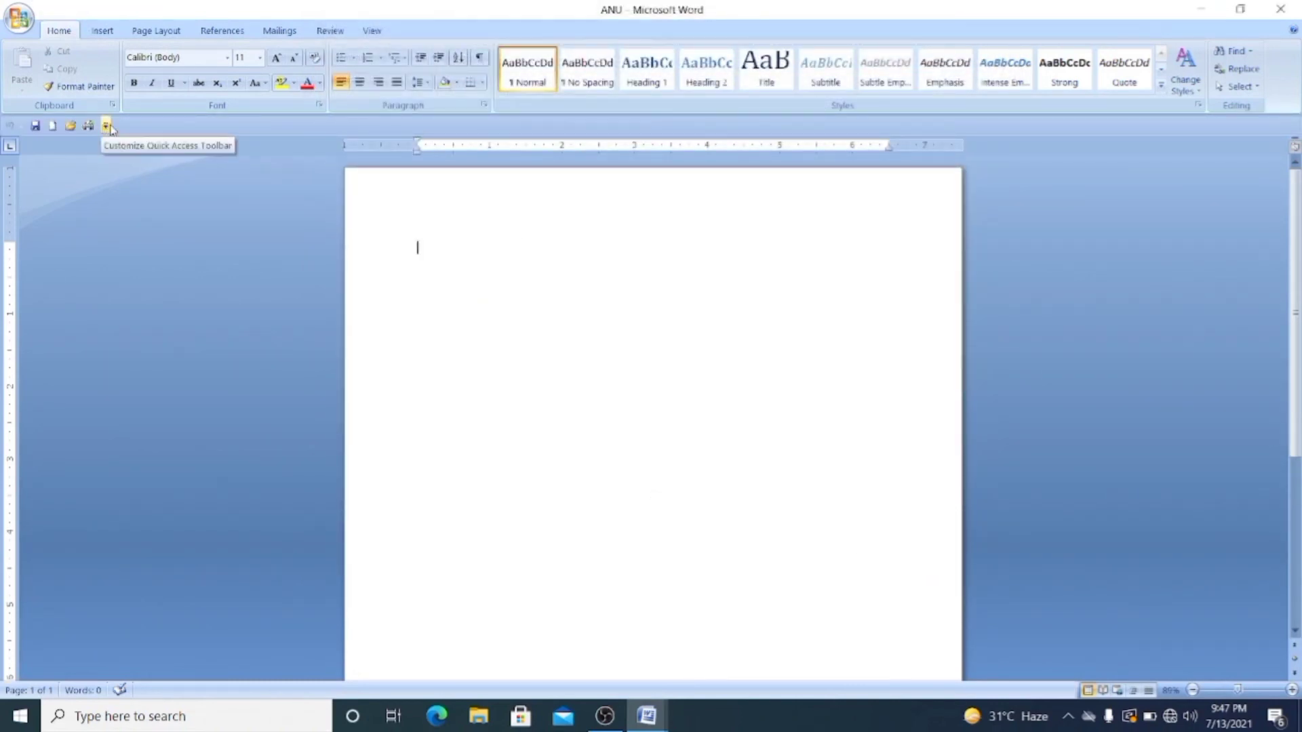
left_click(106, 126)
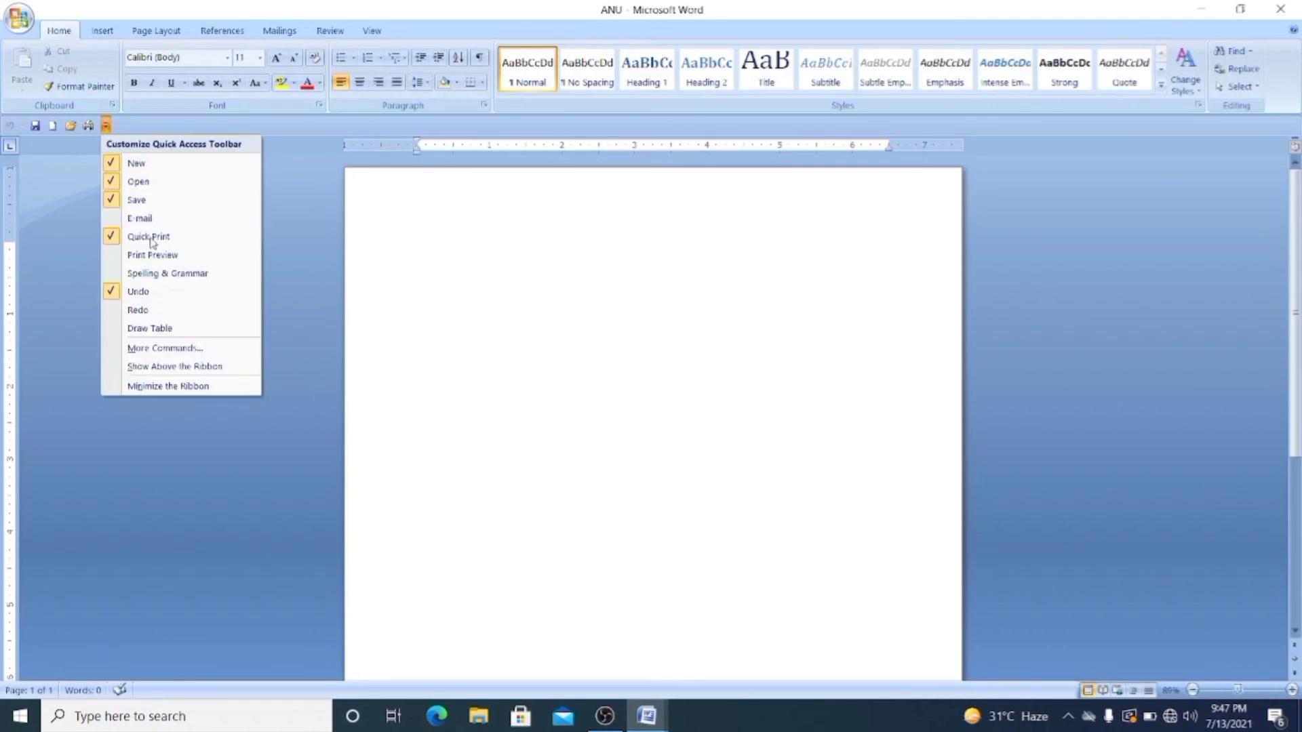
left_click(196, 369)
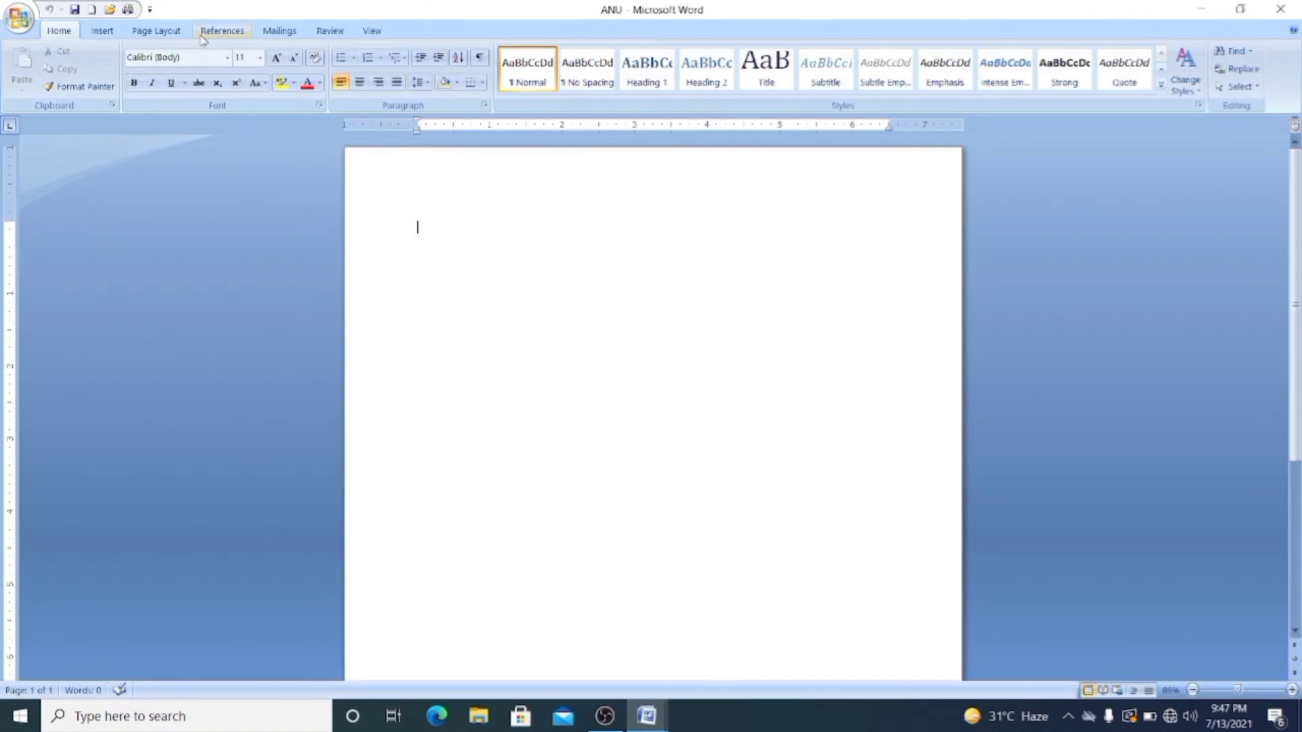